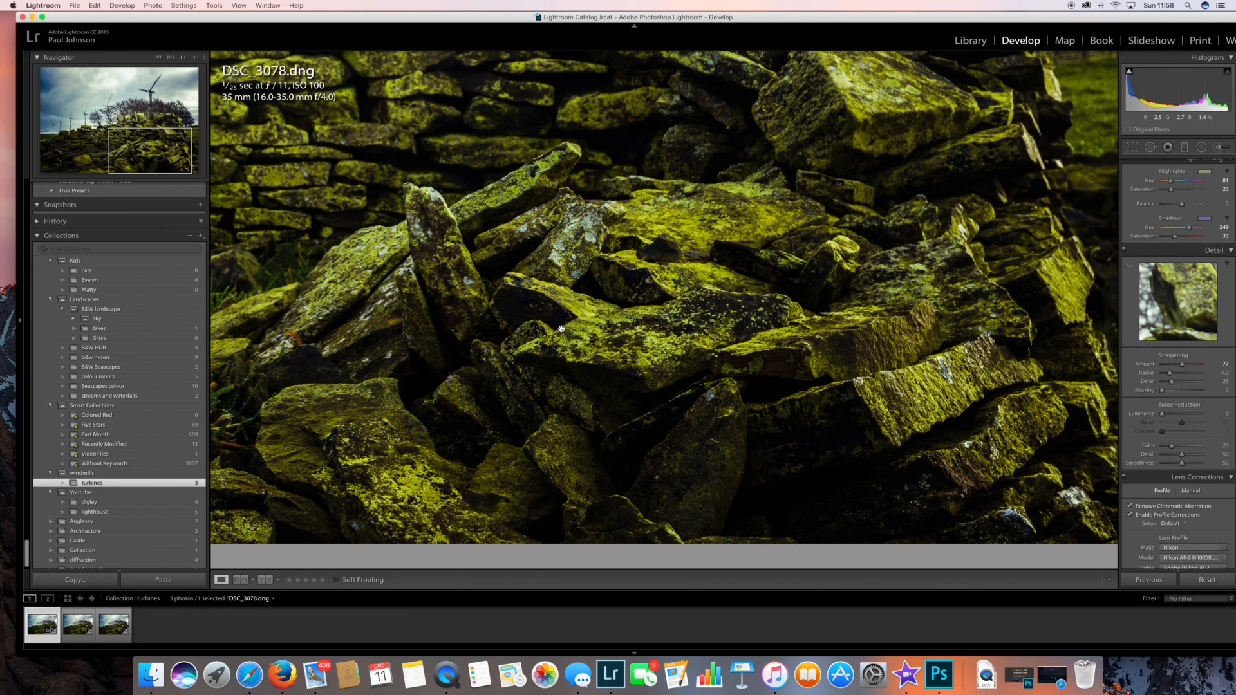
Compare the focus in DSC_3078, DSC_3079 and DSC_3080 at close-up, from the foreground stones up to the trees and turbine.
left_click_drag(612, 214, 610, 467)
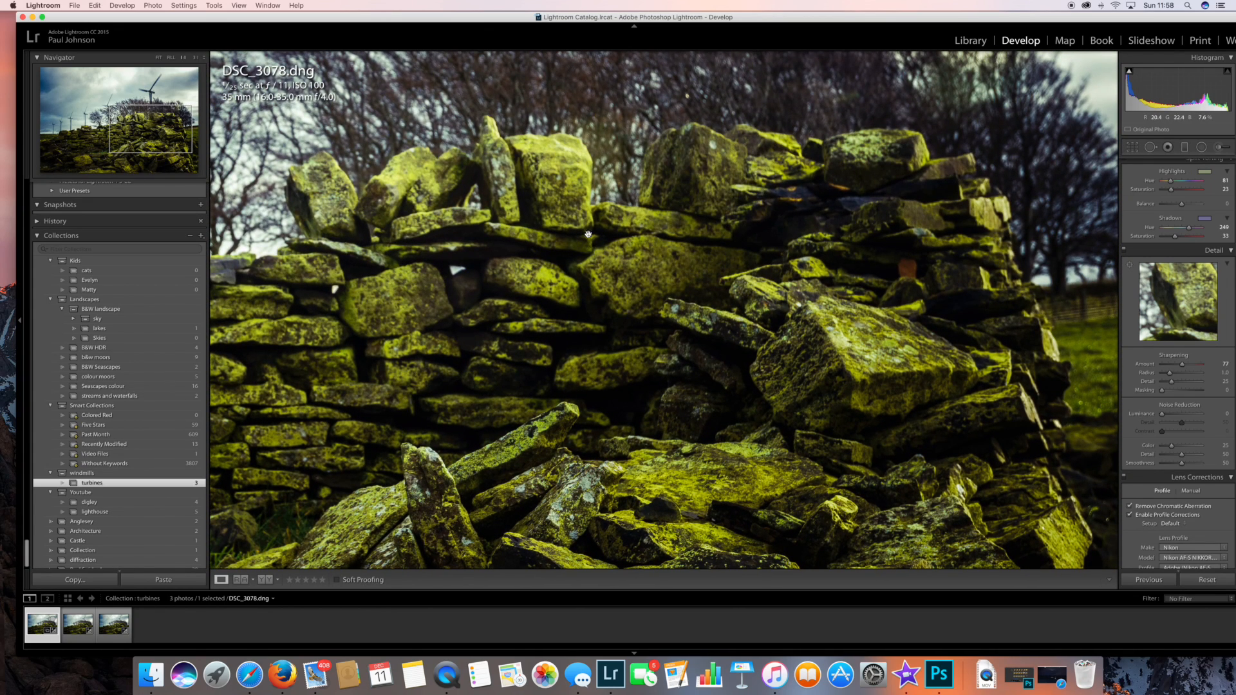
left_click_drag(554, 207, 579, 309)
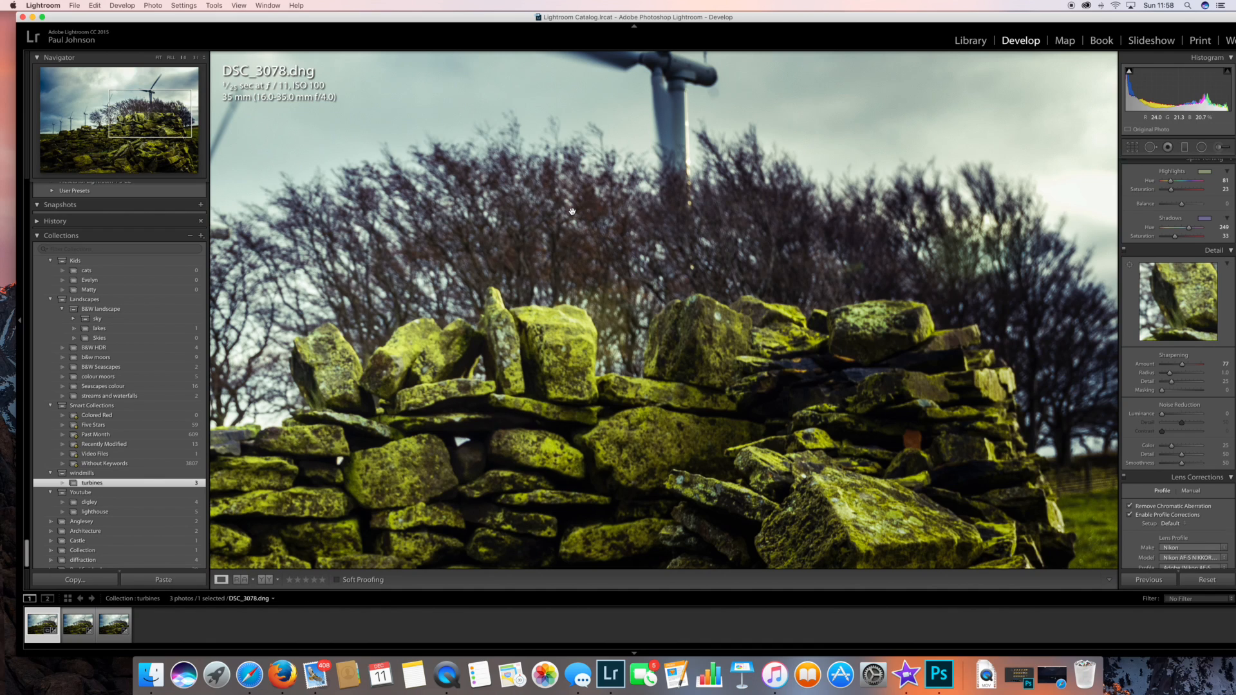
left_click(79, 626)
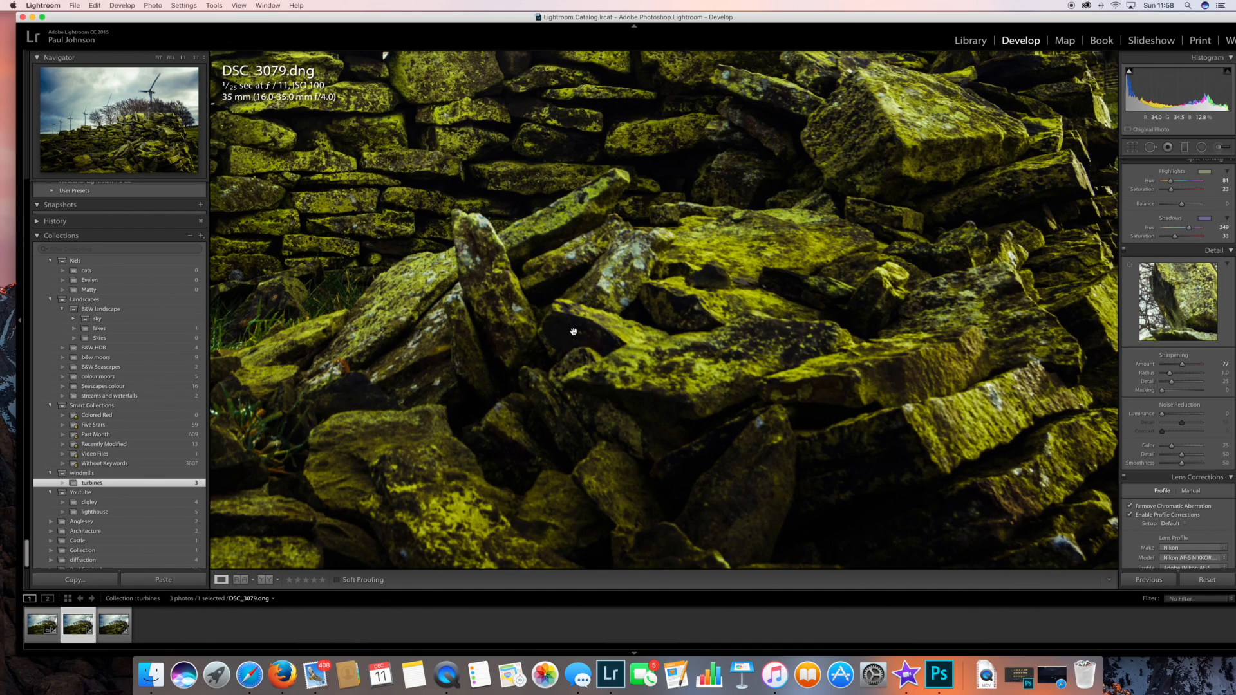
left_click_drag(585, 149, 580, 395)
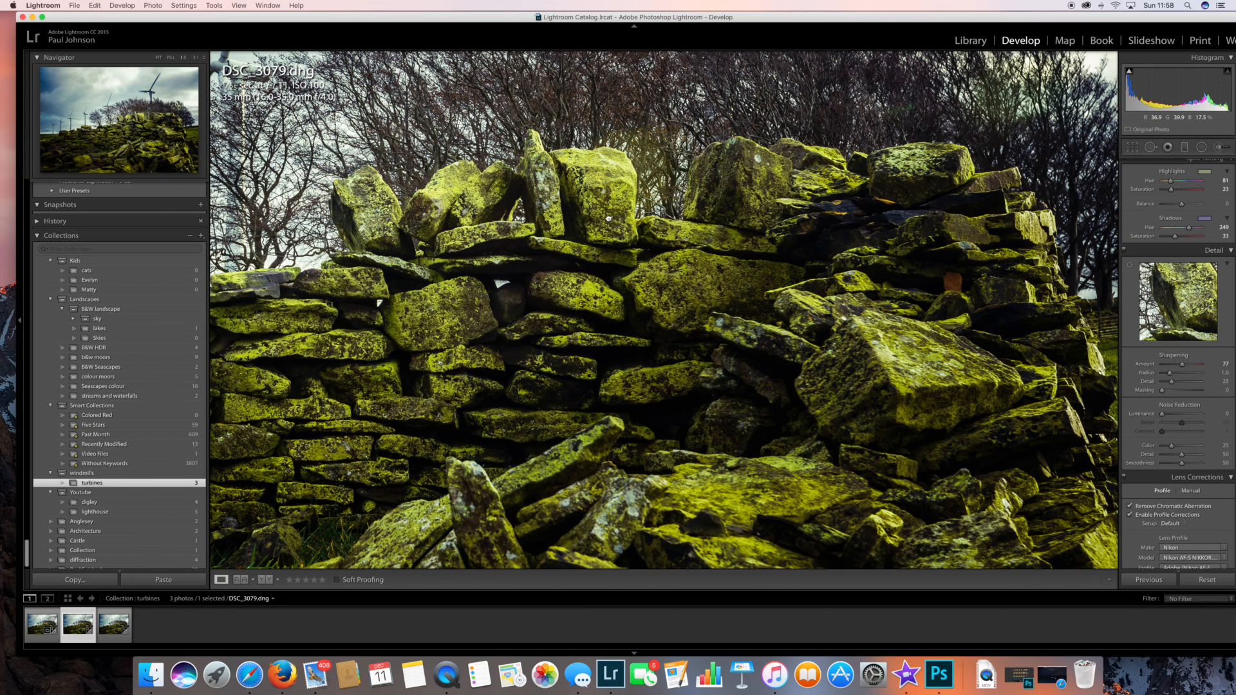
scroll(607, 215, "up", 3)
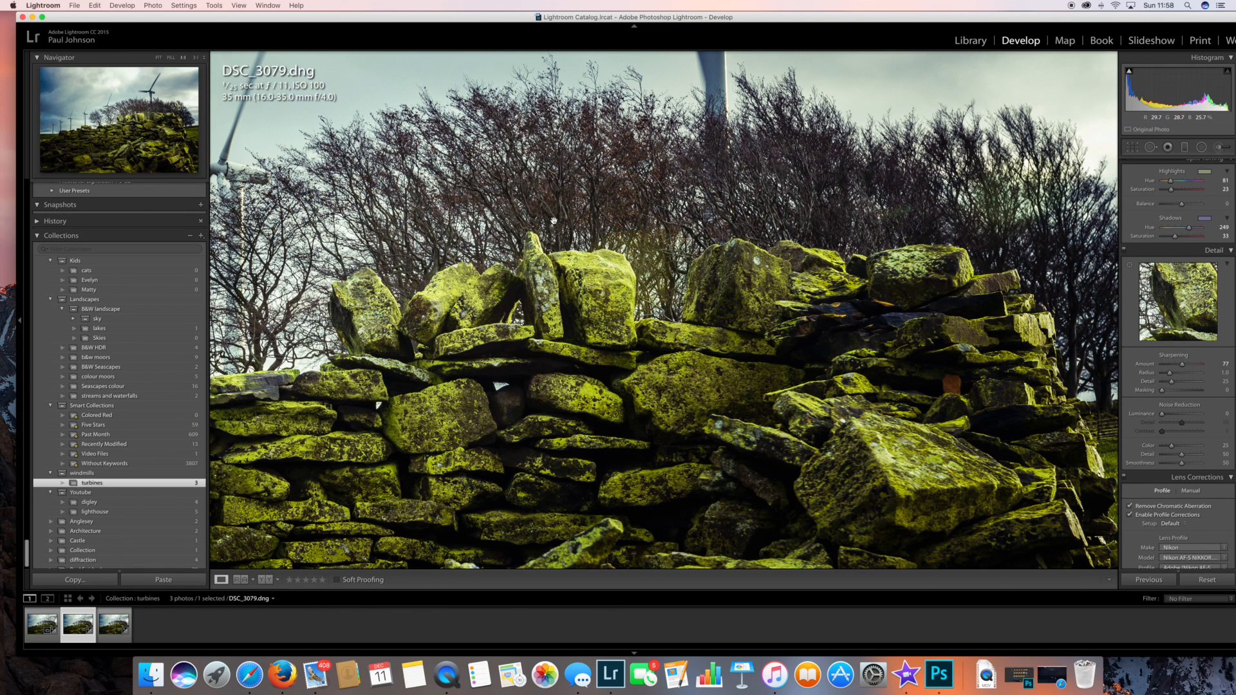
left_click_drag(583, 197, 581, 172)
key("Right")
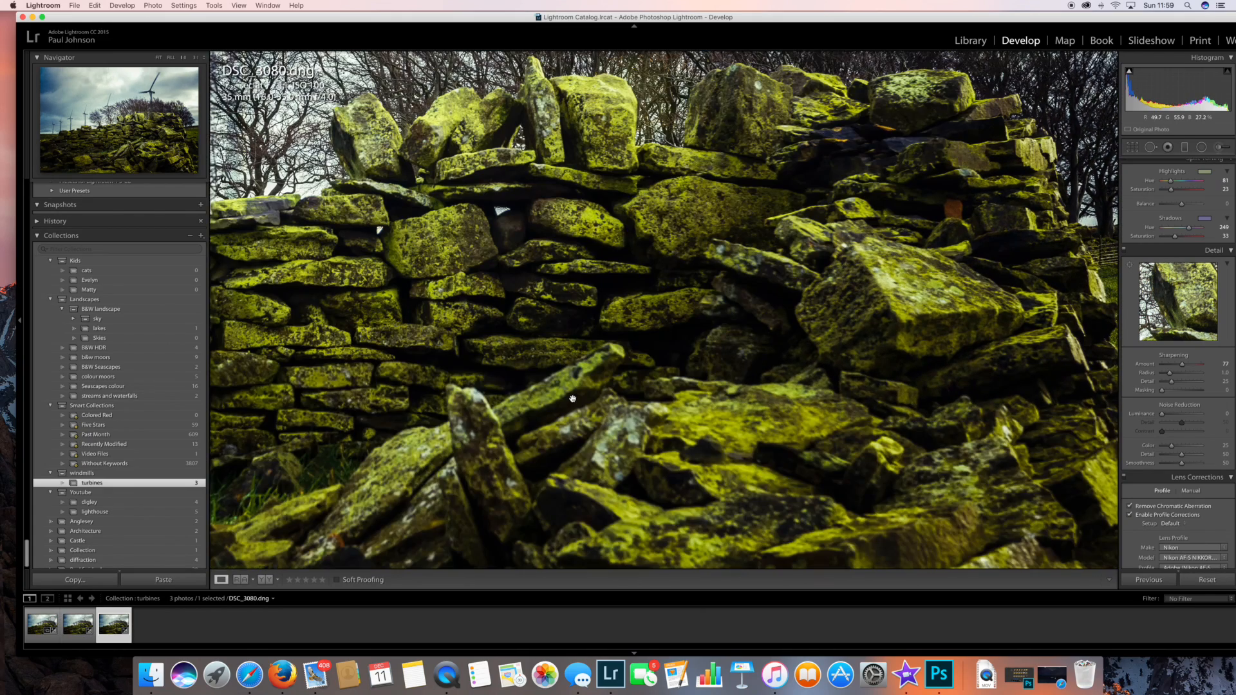
left_click_drag(580, 381, 567, 432)
left_click_drag(575, 358, 574, 450)
left_click_drag(585, 268, 583, 443)
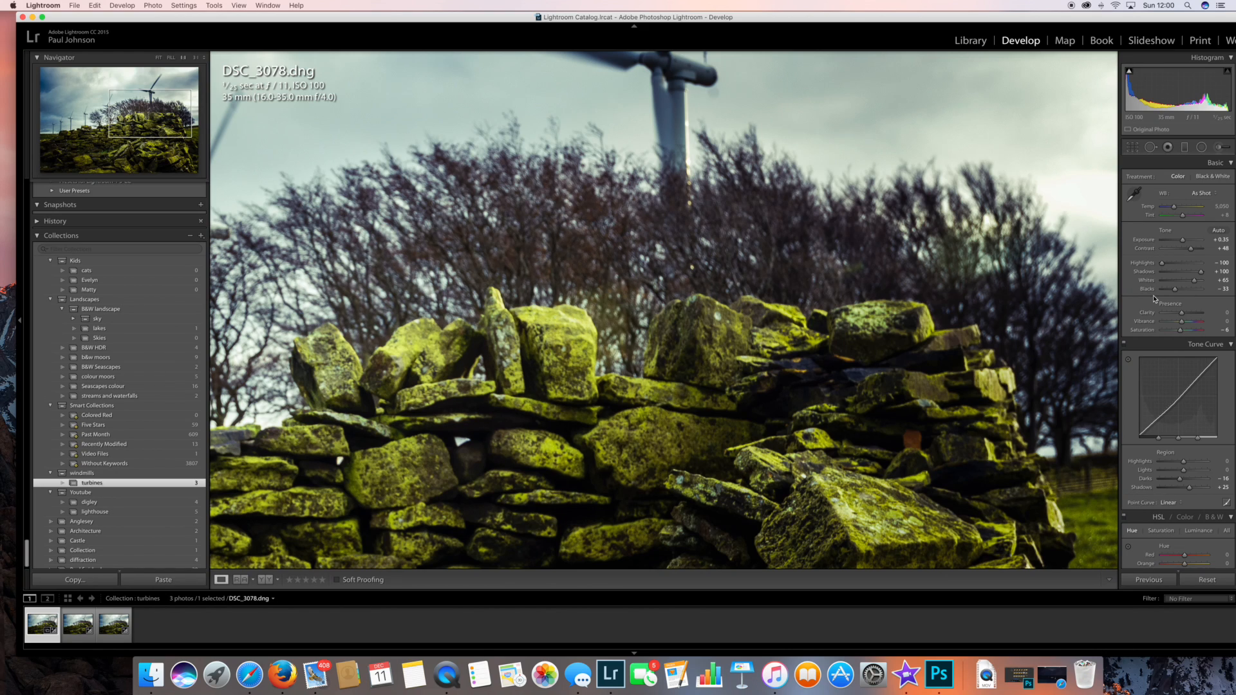
Review the develop adjustments of DSC_3078.dng and copy all of its settings.
scroll(1154, 298, "down", 15)
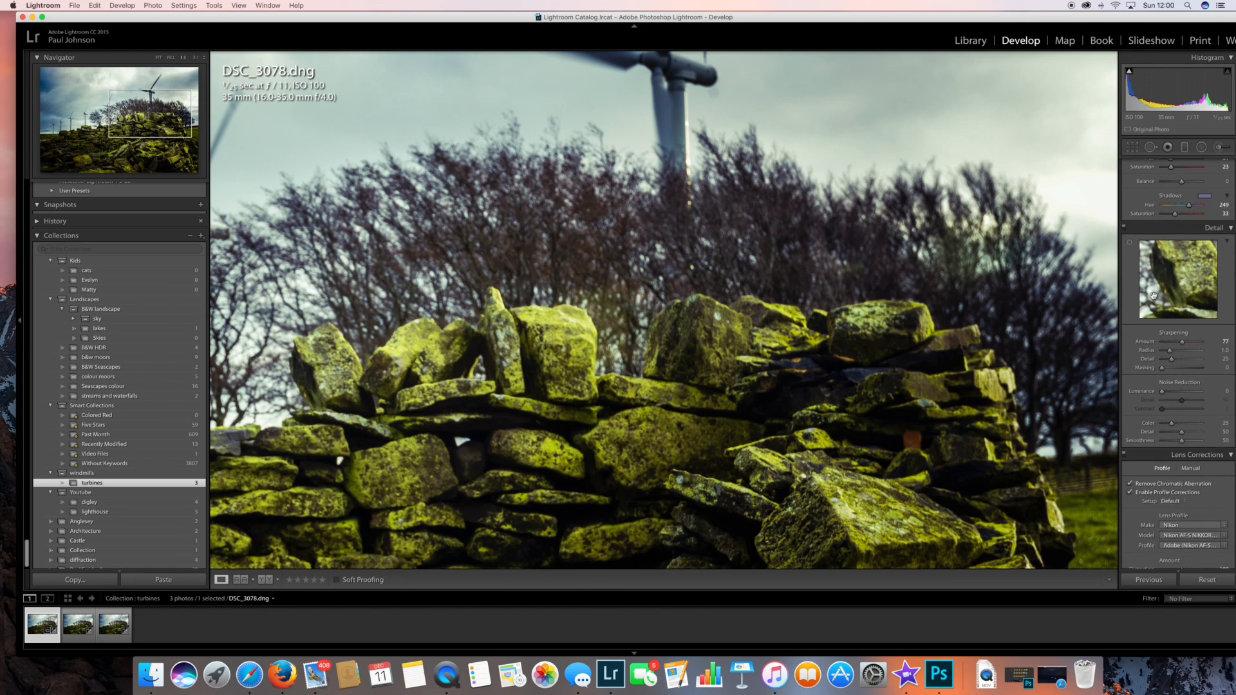
scroll(1154, 298, "down", 2)
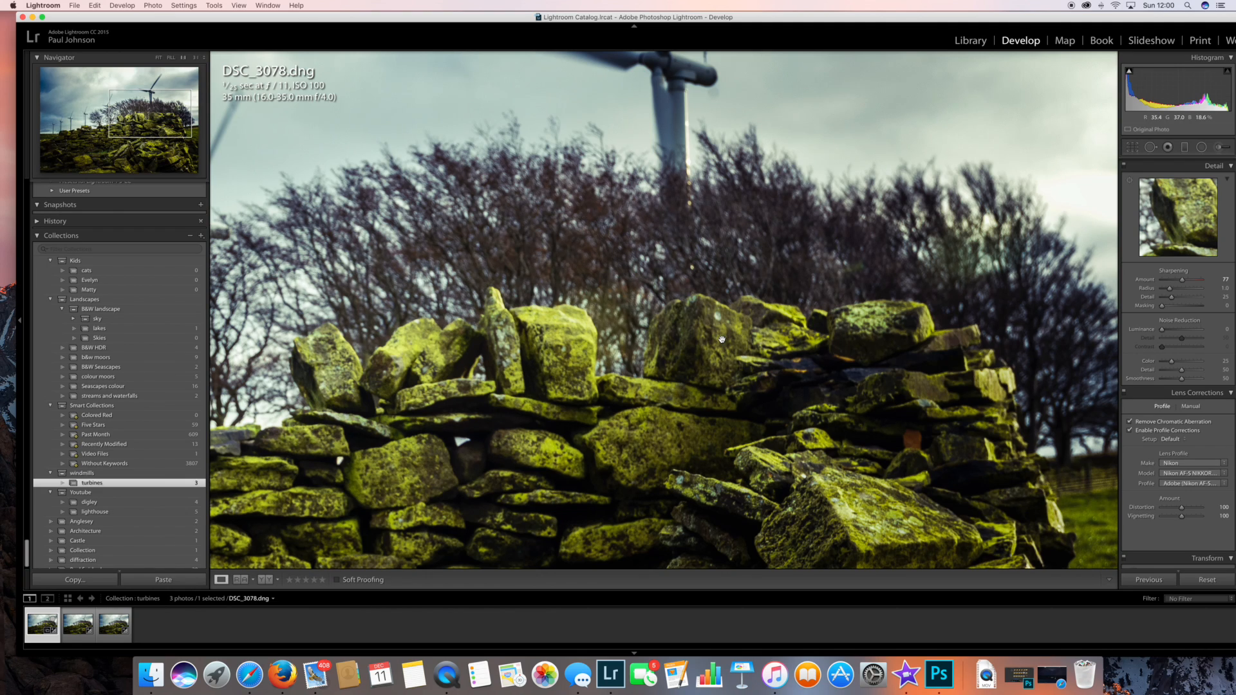
scroll(342, 93, "up", 3)
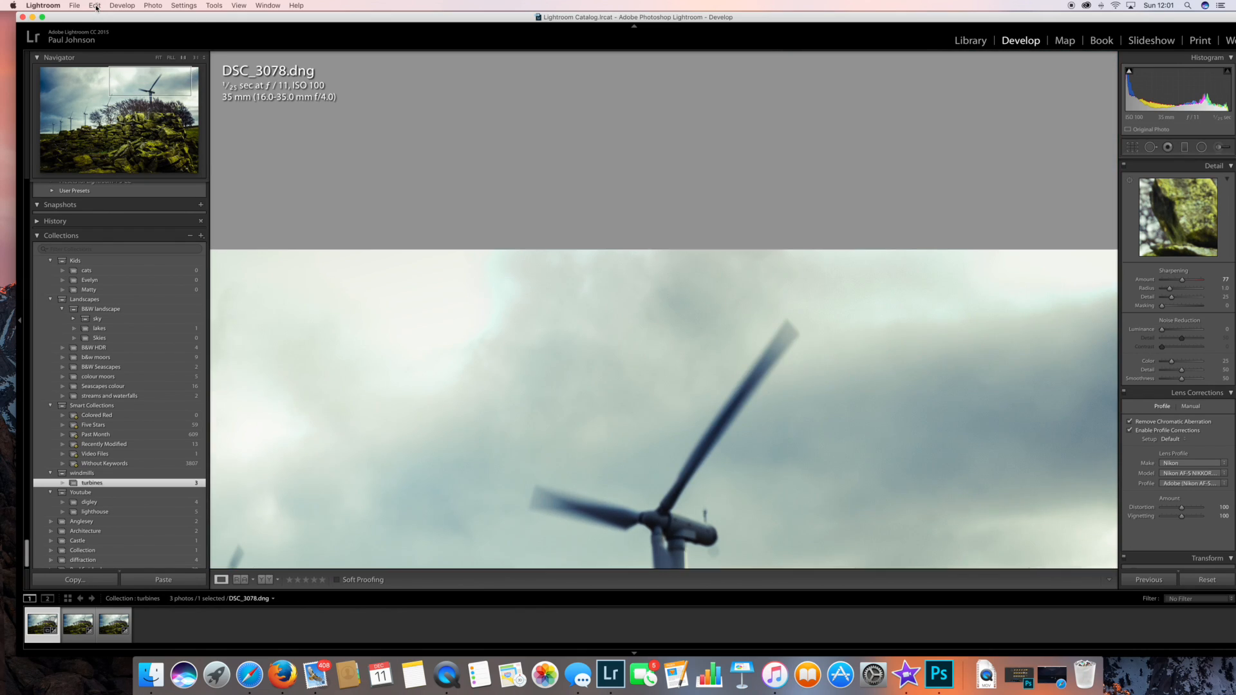
left_click(96, 6)
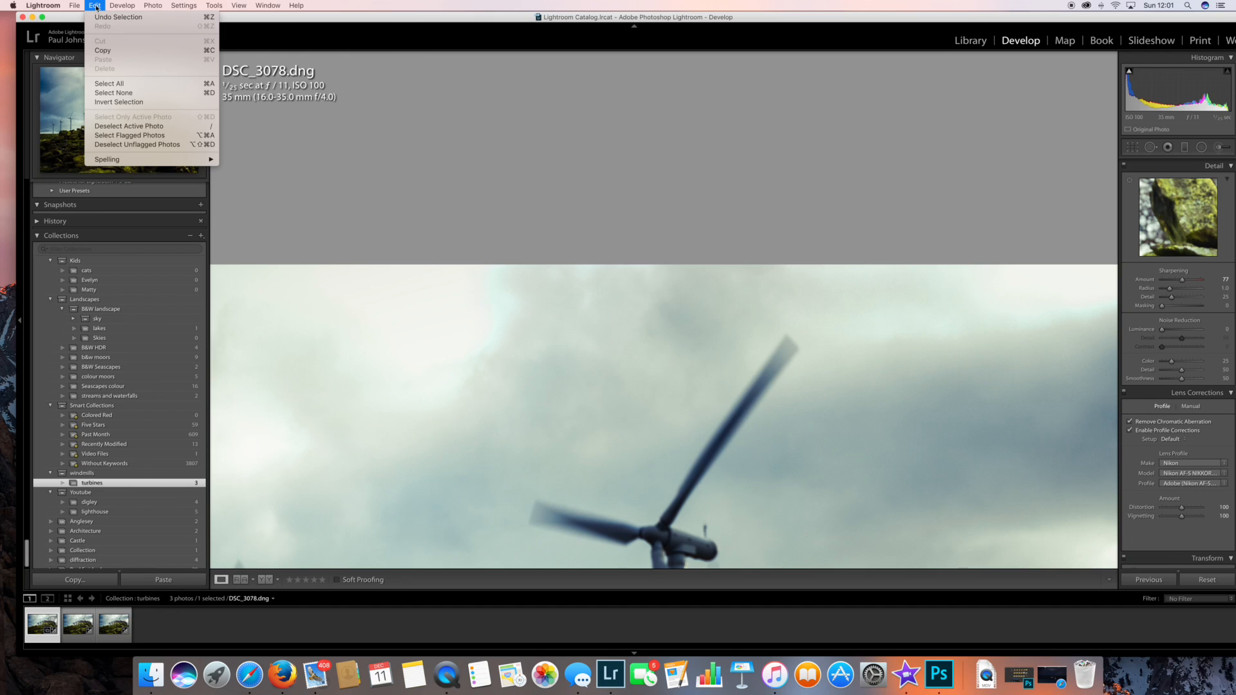
left_click(112, 51)
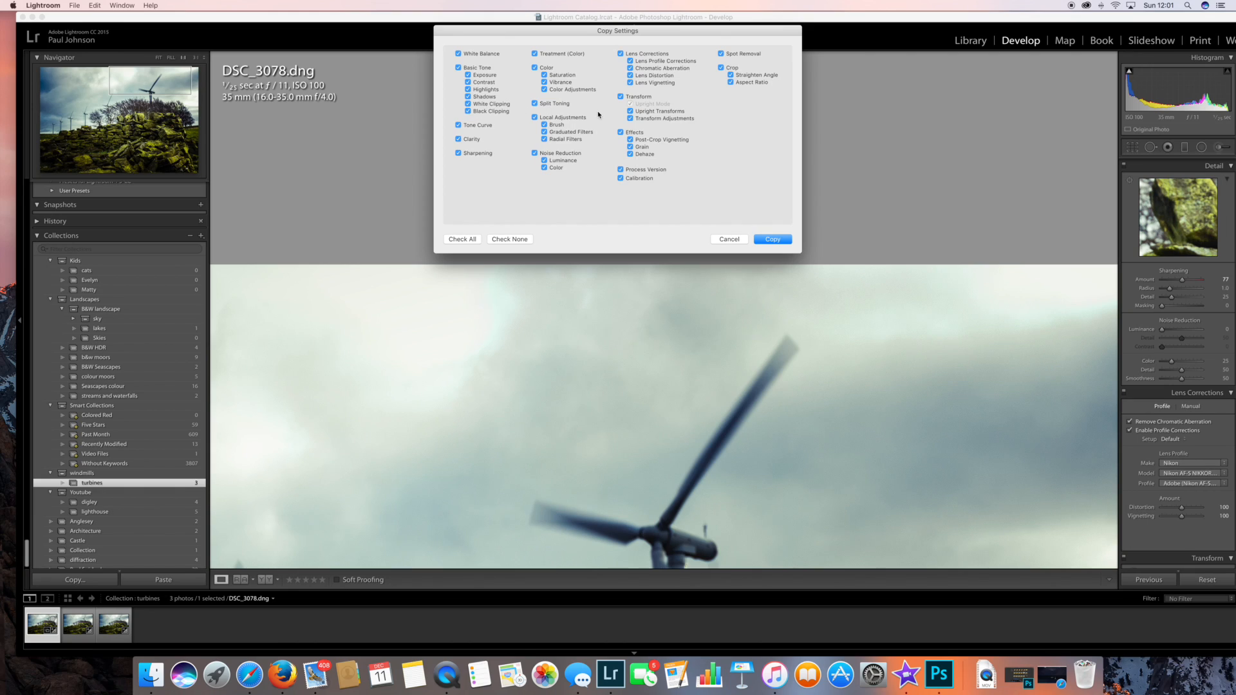
left_click(767, 238)
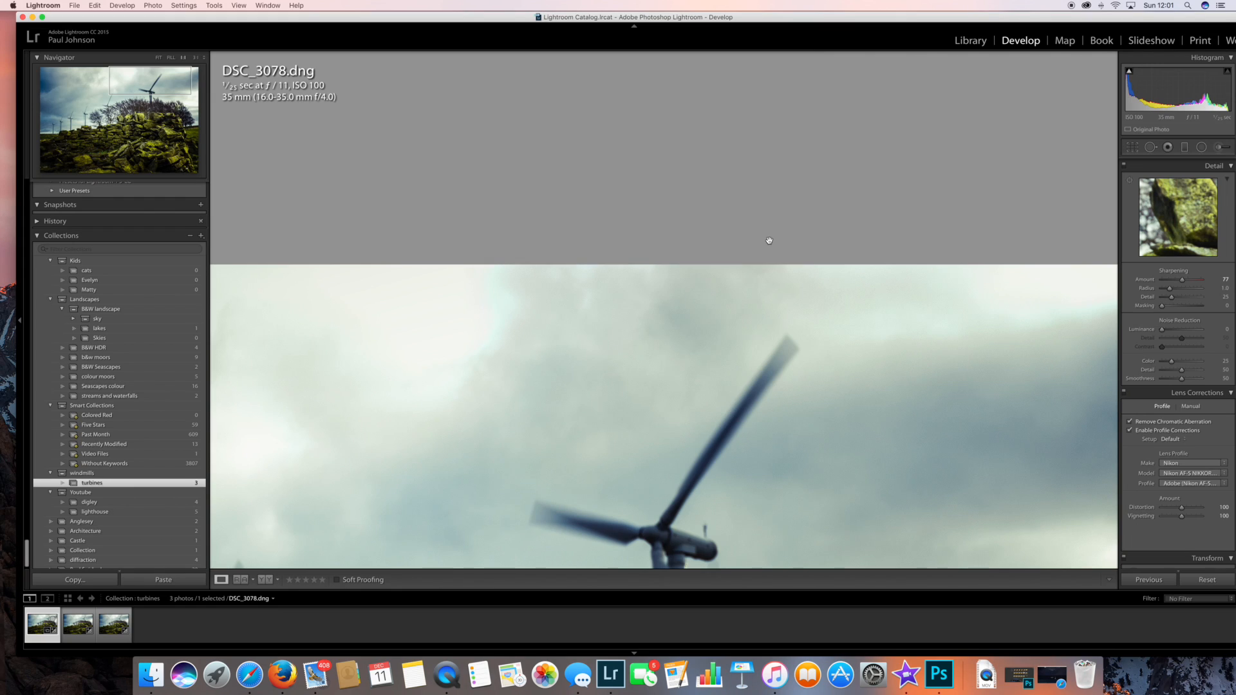
Paste the copied develop settings onto DSC_3079.dng.
left_click(87, 628)
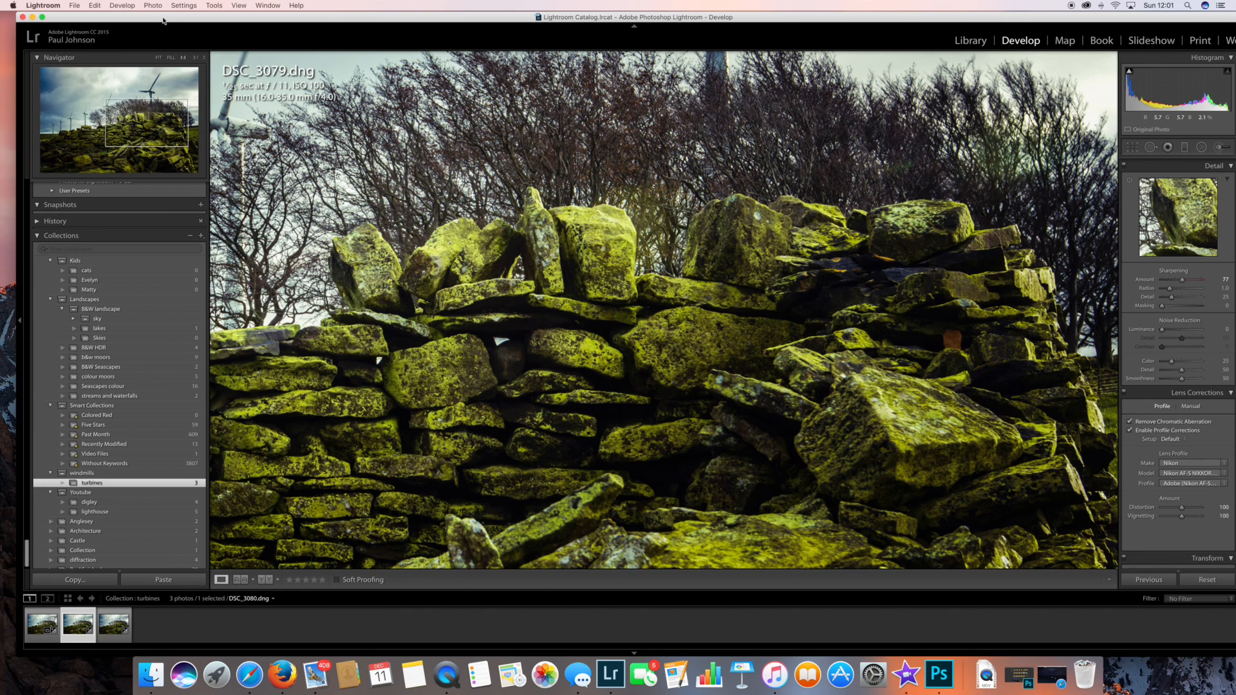
left_click(96, 6)
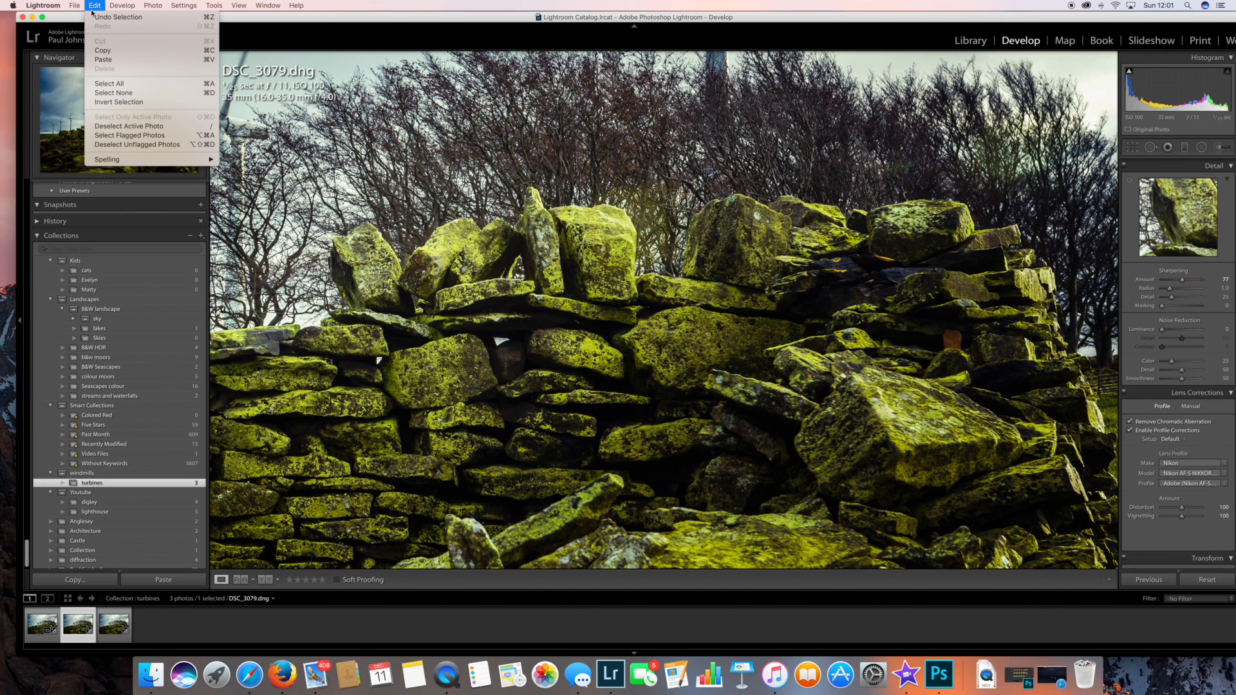
left_click(100, 59)
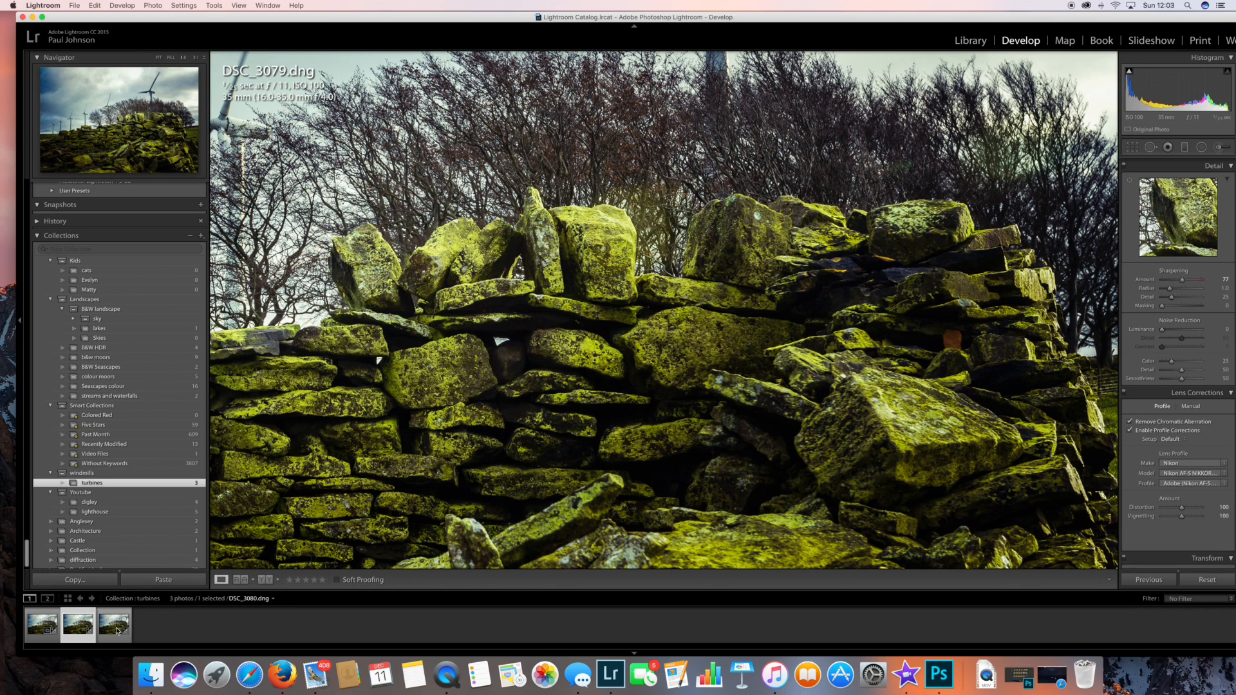
Select all three turbine photos, starting from DSC_3078, and open them as layers in Photoshop.
key("z")
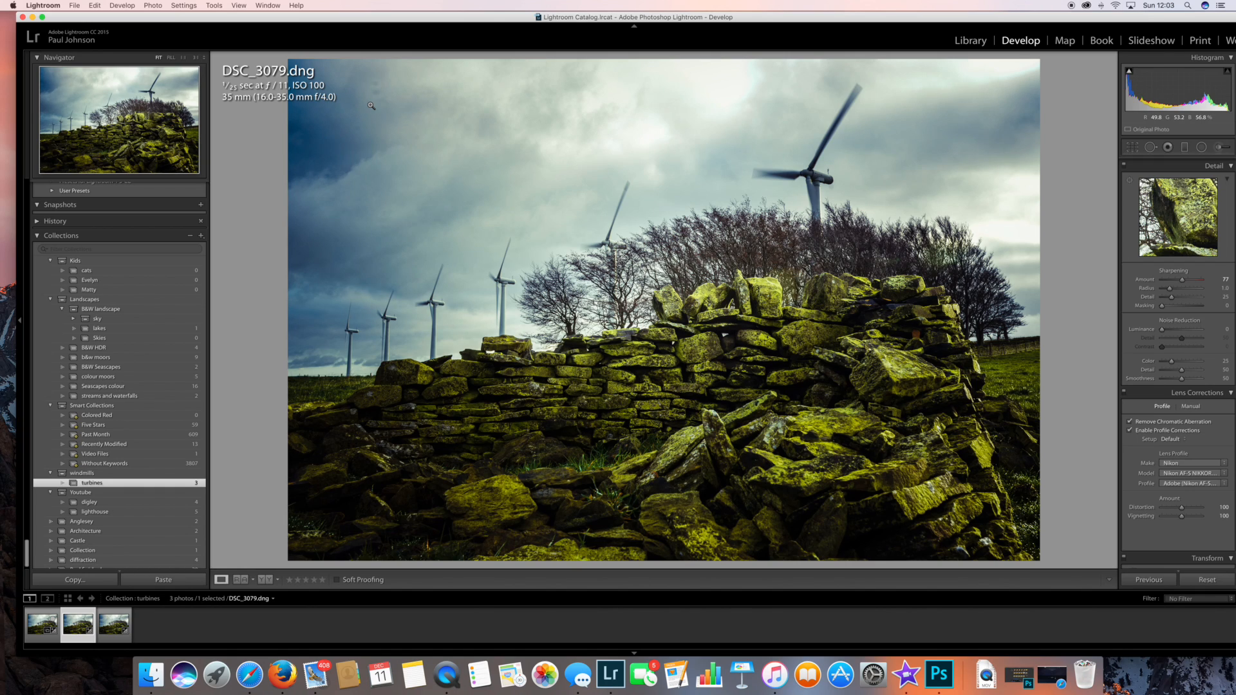
left_click(247, 635)
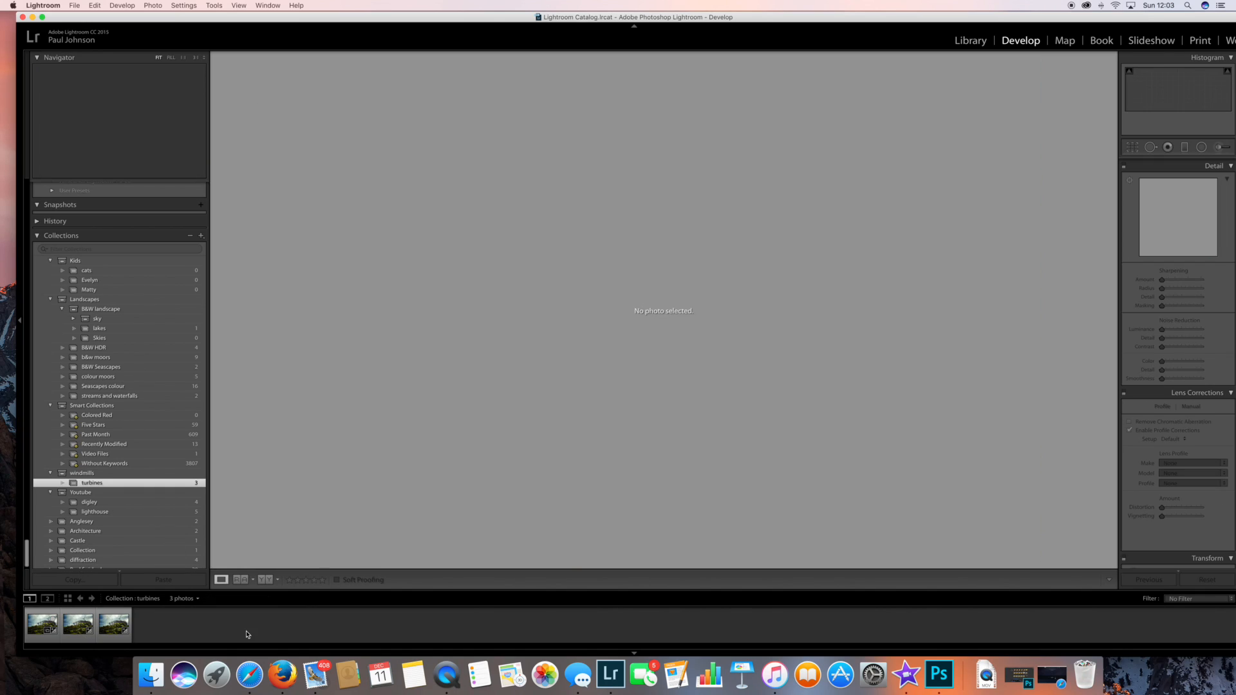
left_click(35, 616)
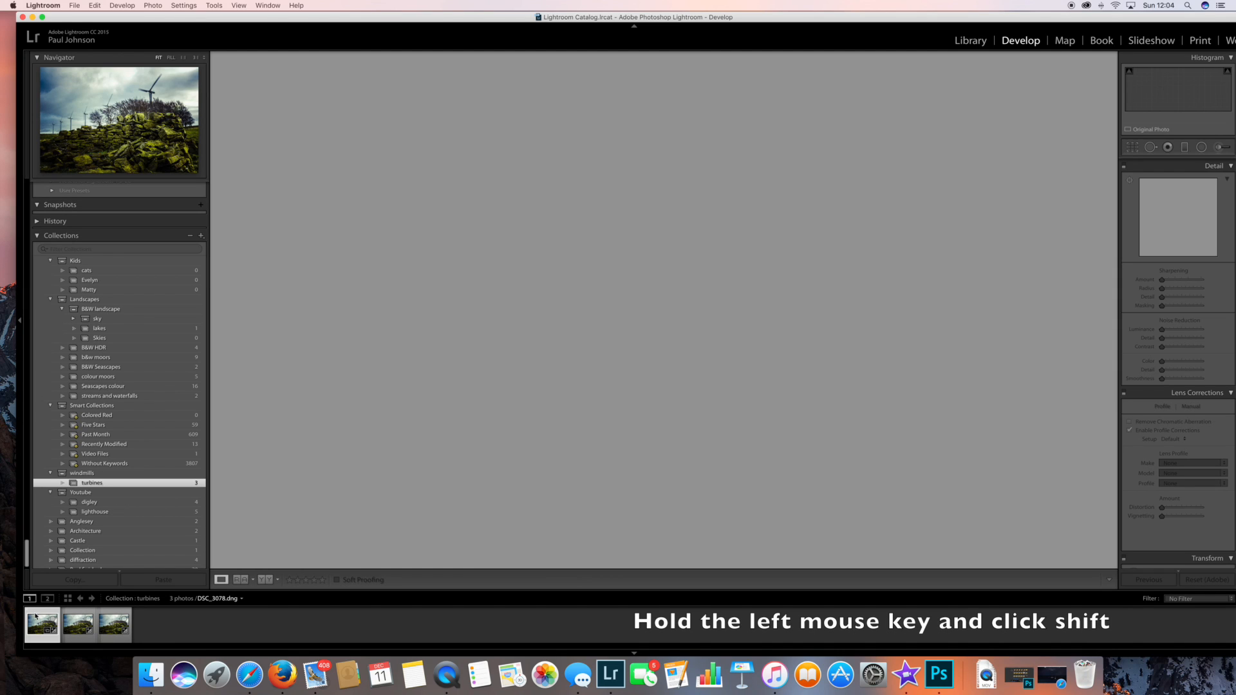
left_click(111, 619, "shift")
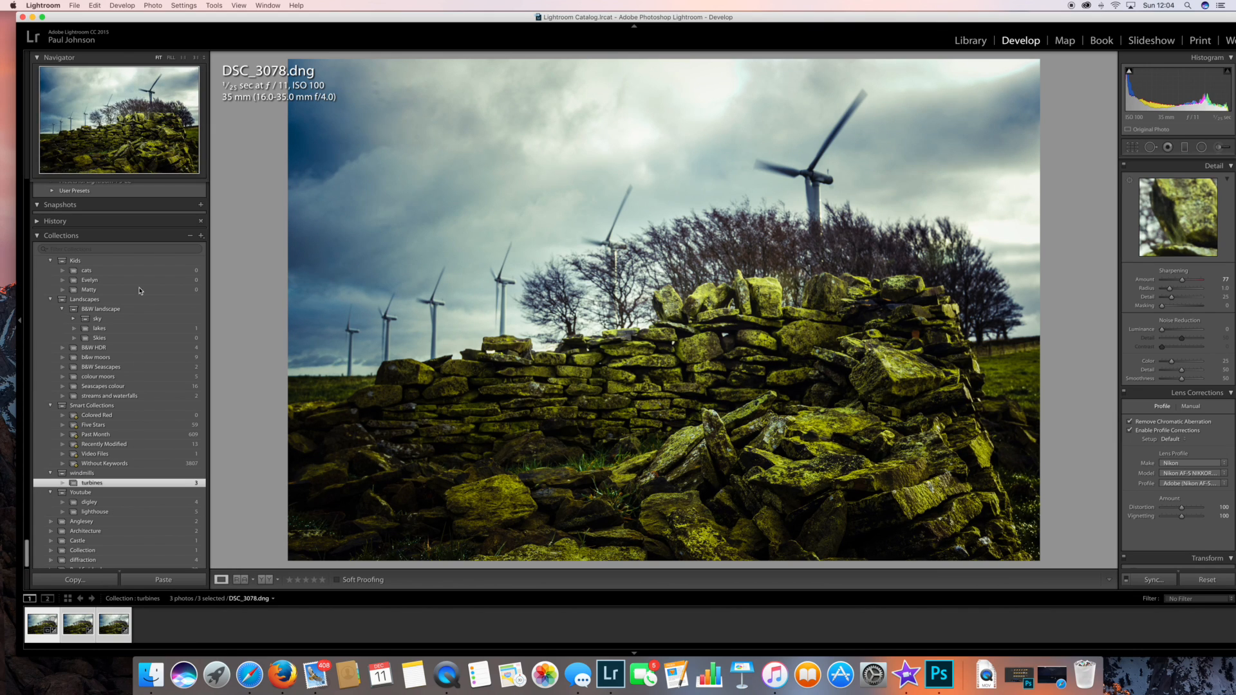
left_click(147, 6)
mouse_move(155, 57)
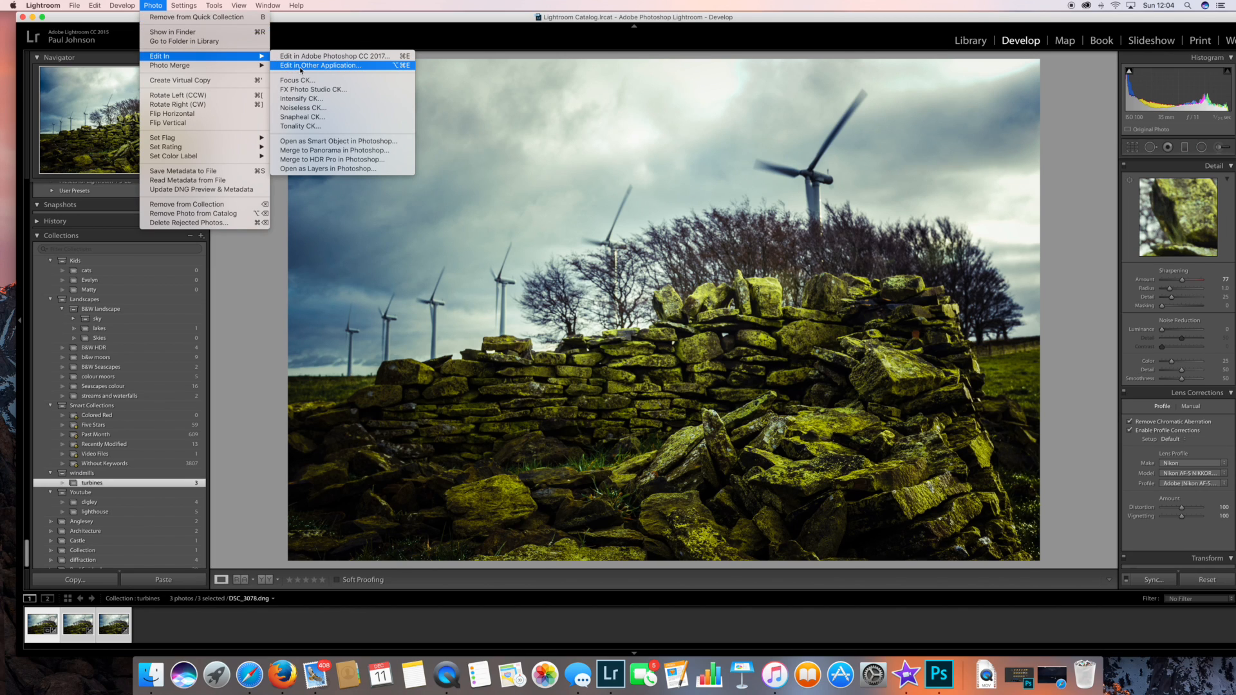
left_click(307, 169)
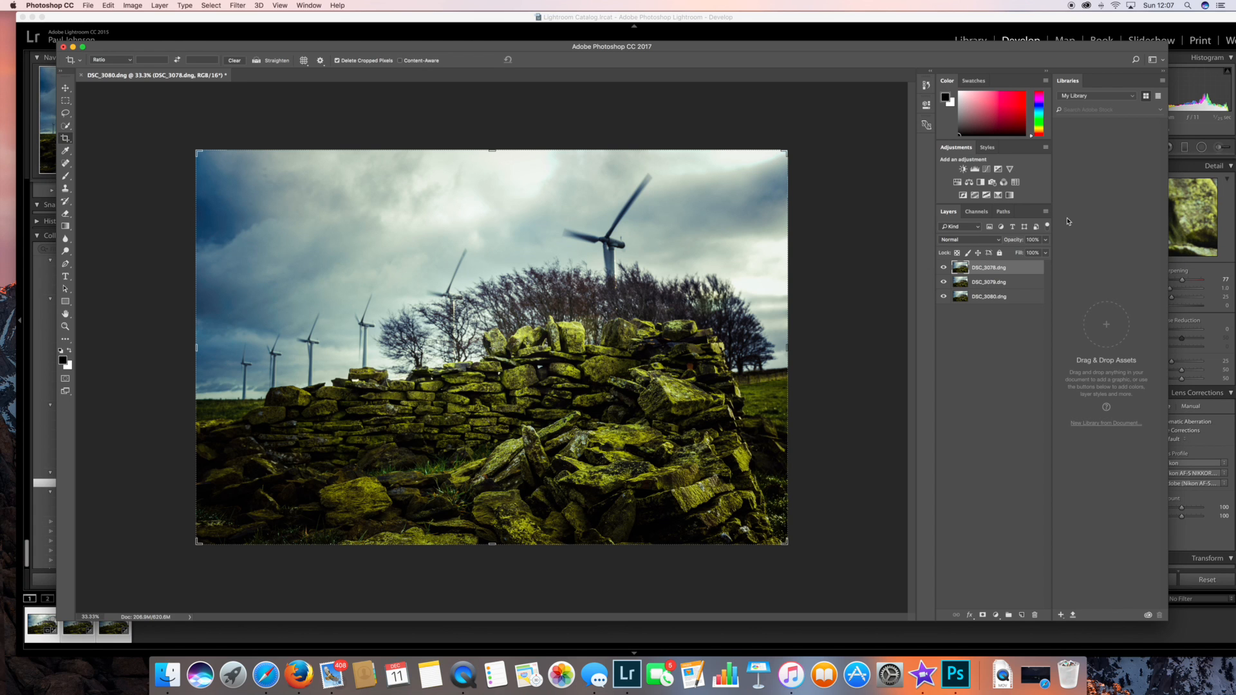
Auto-align all three photo layers with the Auto projection and crop the edges of the aligned image.
left_click(960, 297, "shift")
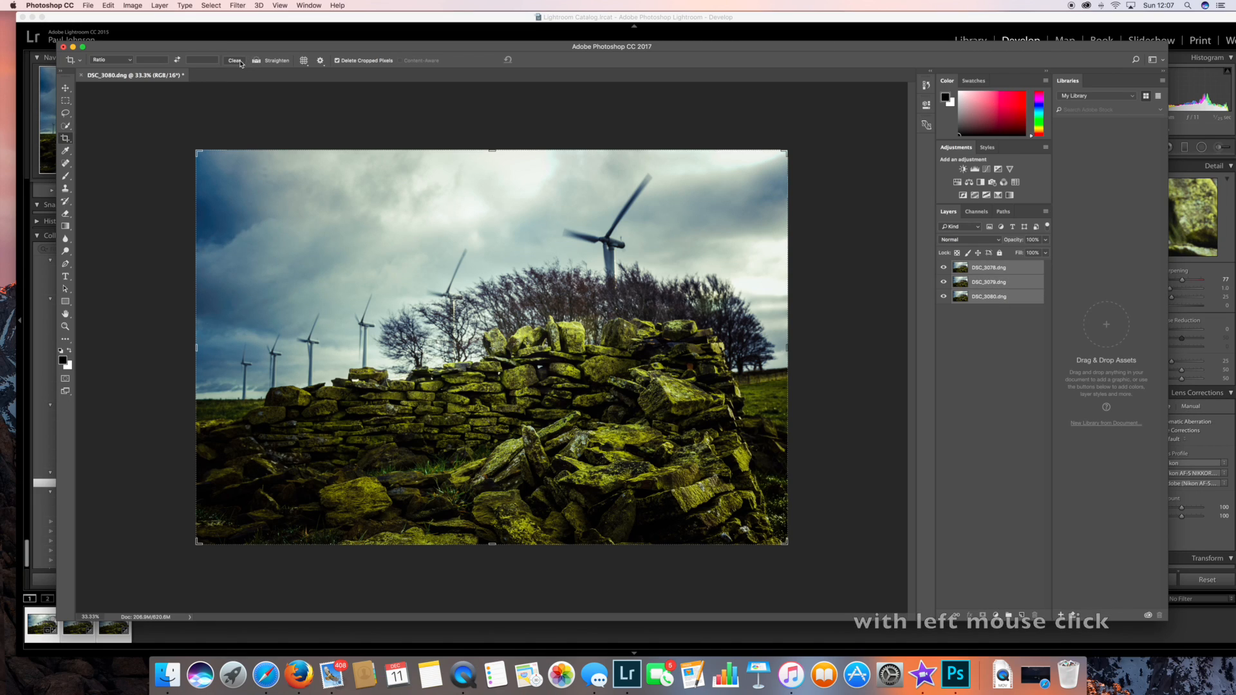
left_click(109, 7)
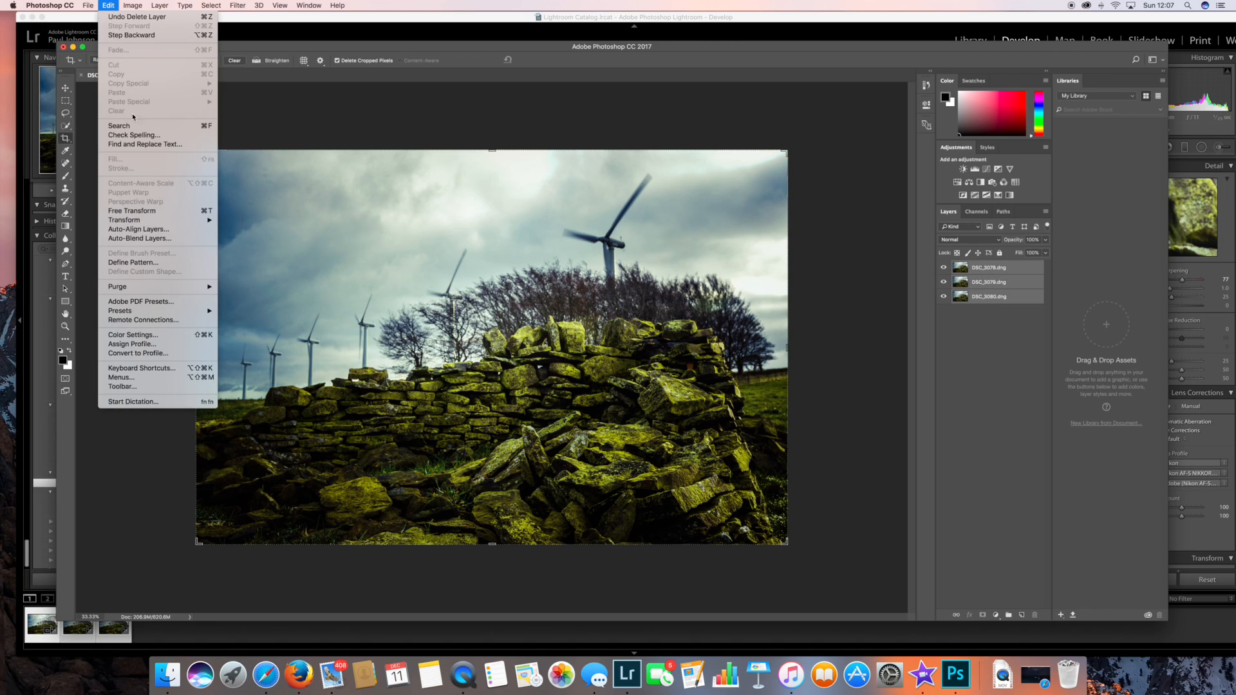
left_click(146, 235)
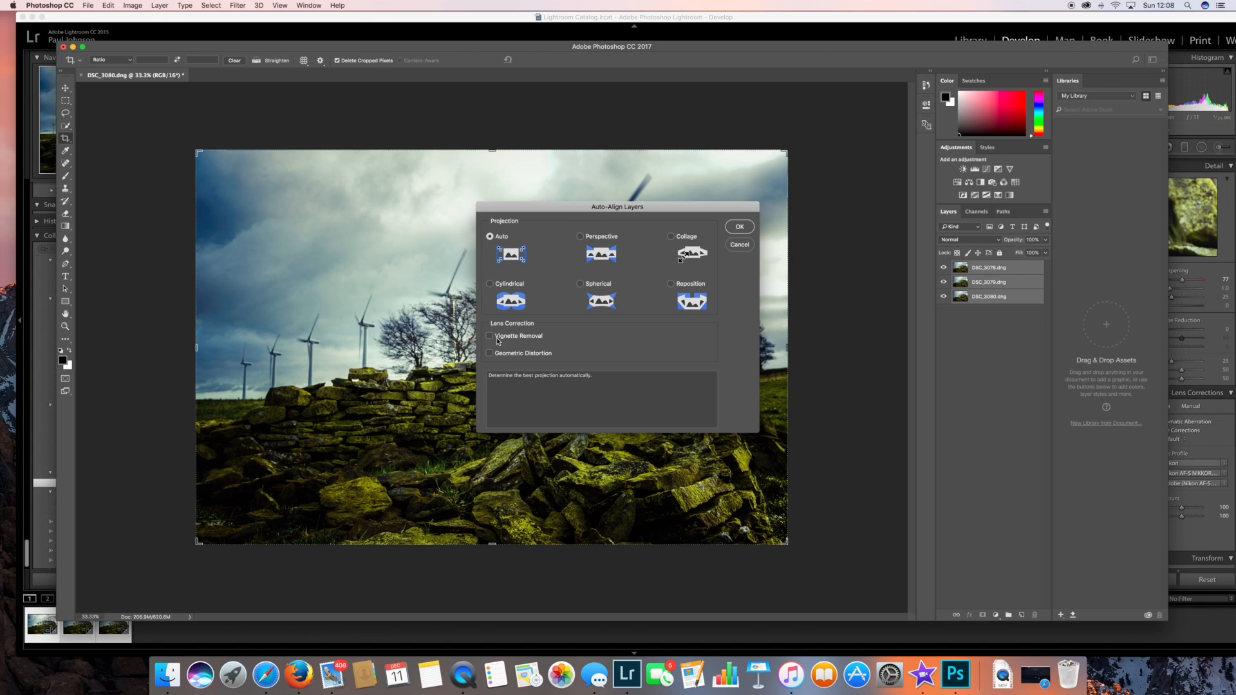
left_click(736, 226)
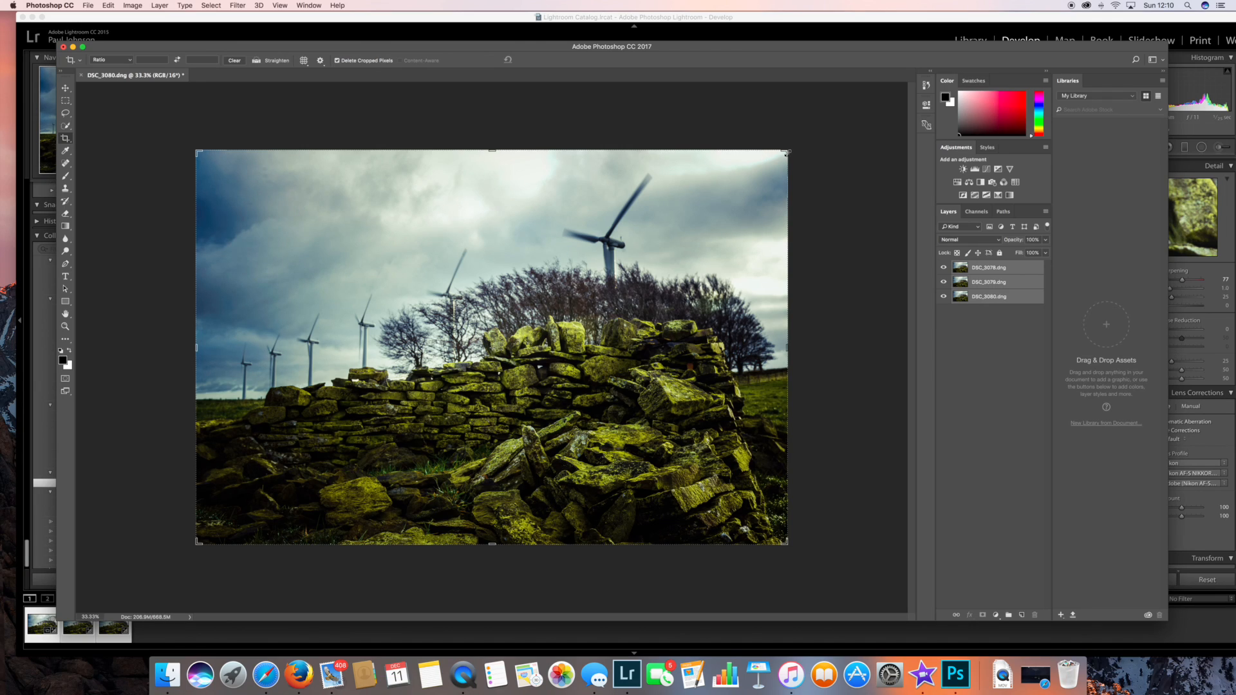
left_click_drag(785, 152, 791, 151)
key("Return")
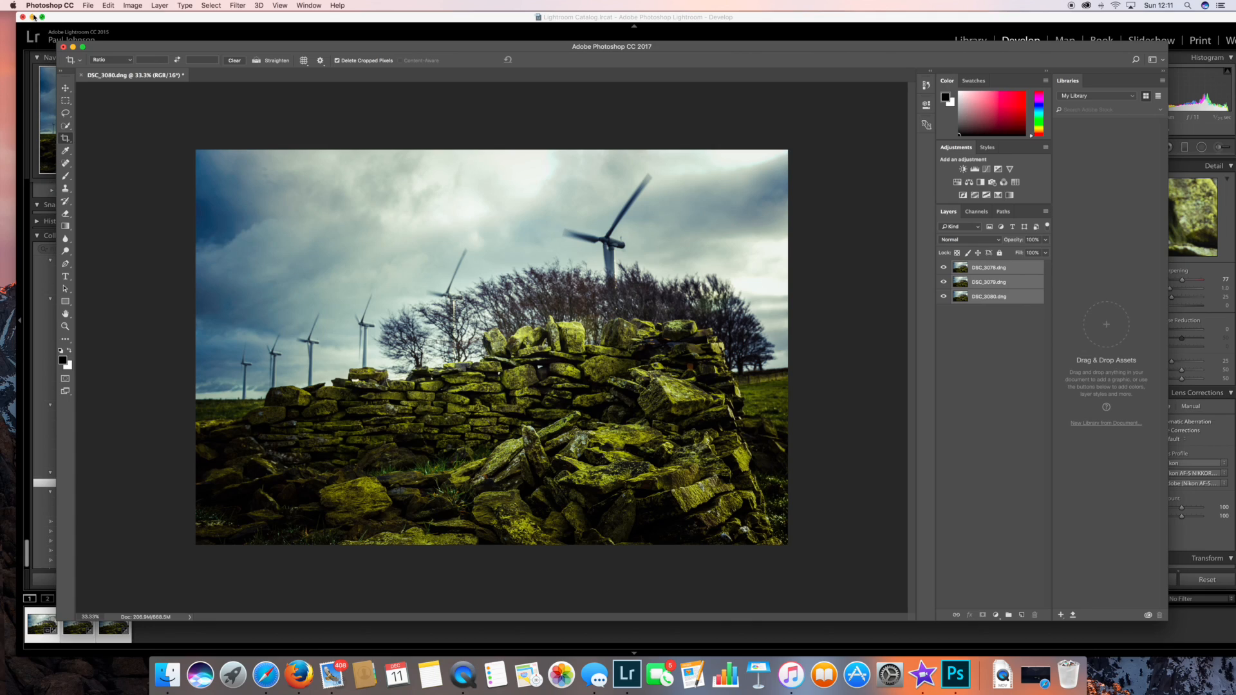
Auto-blend the three layers using Stack Images, with Seamless Tones and Colors and Content Aware Fill Transparent Areas enabled.
left_click(115, 7)
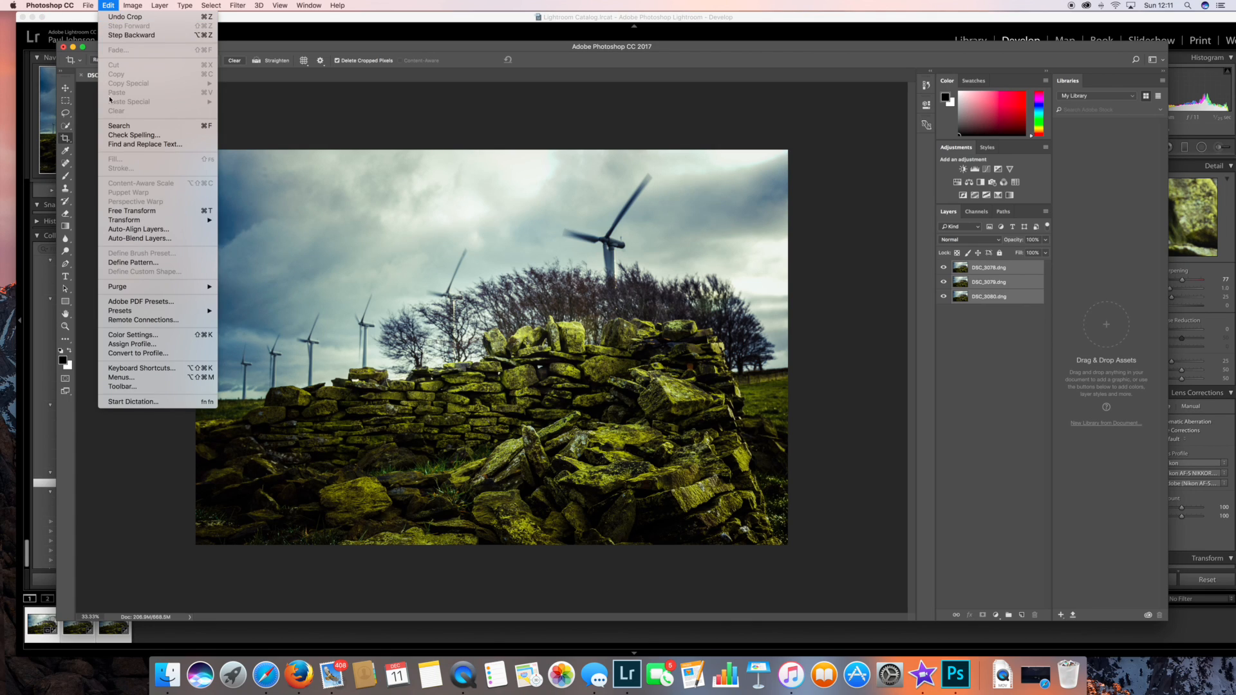
left_click(128, 238)
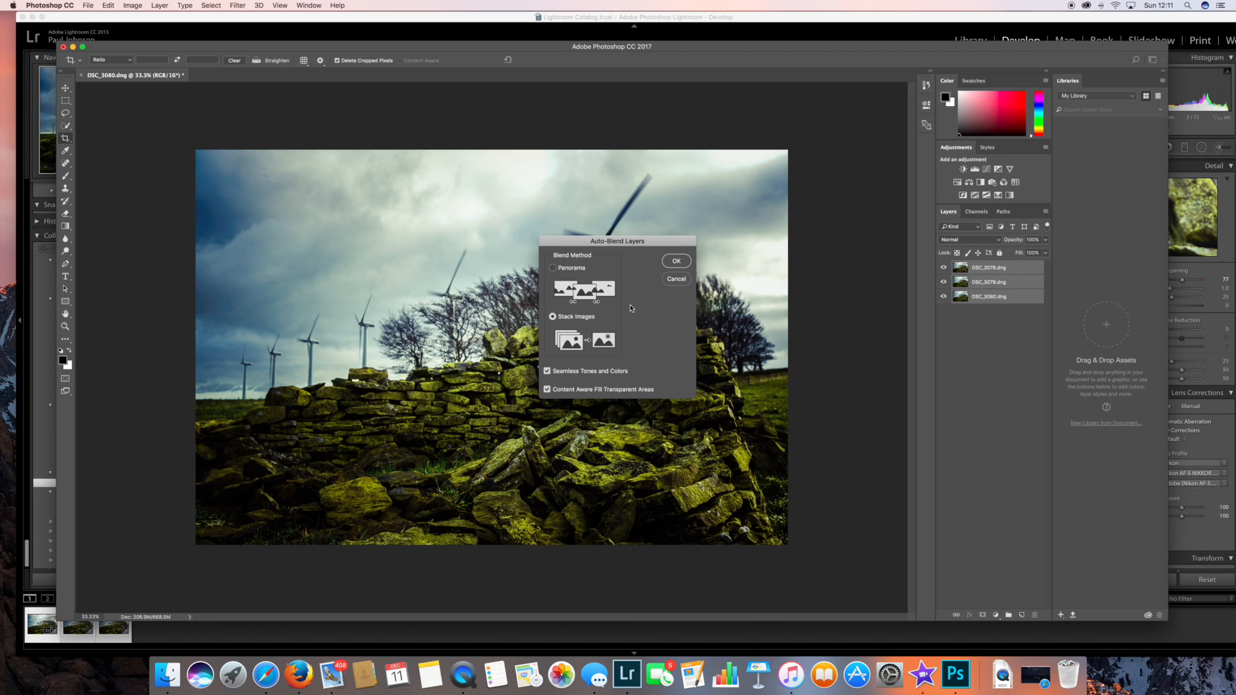
left_click(675, 262)
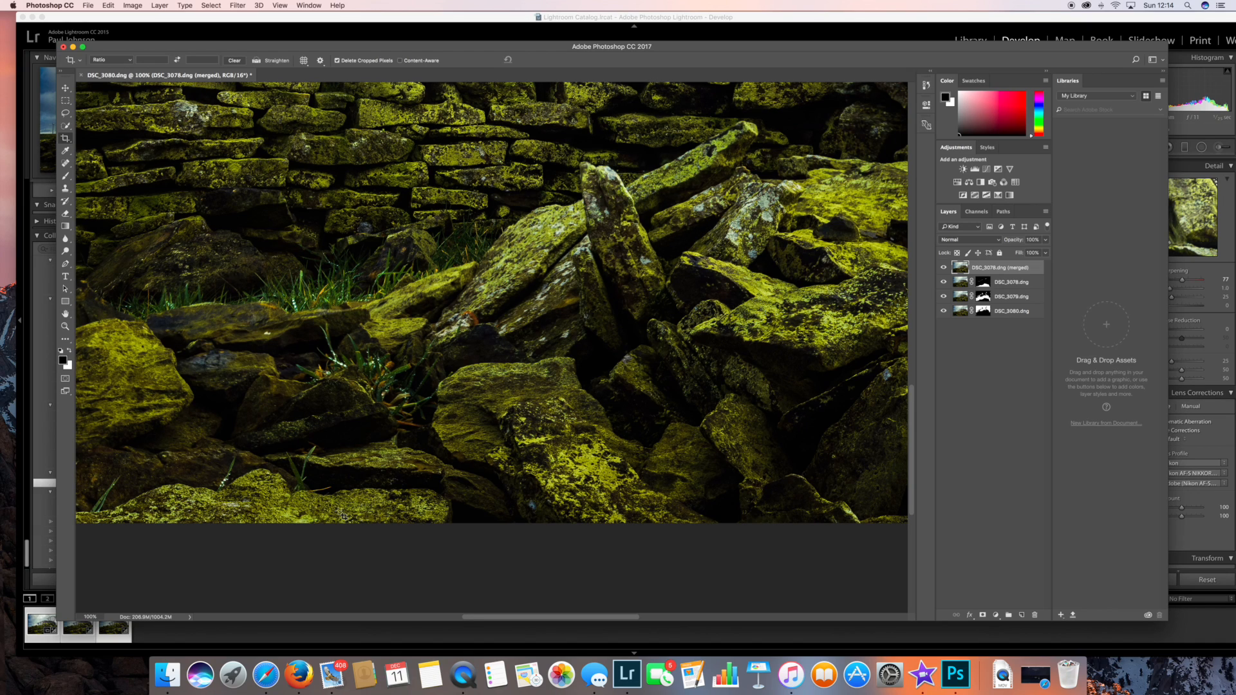
Inspect the sharpness of the merged image at 100% from the foreground stones up to the trees and turbines.
scroll(343, 516, "up", 3)
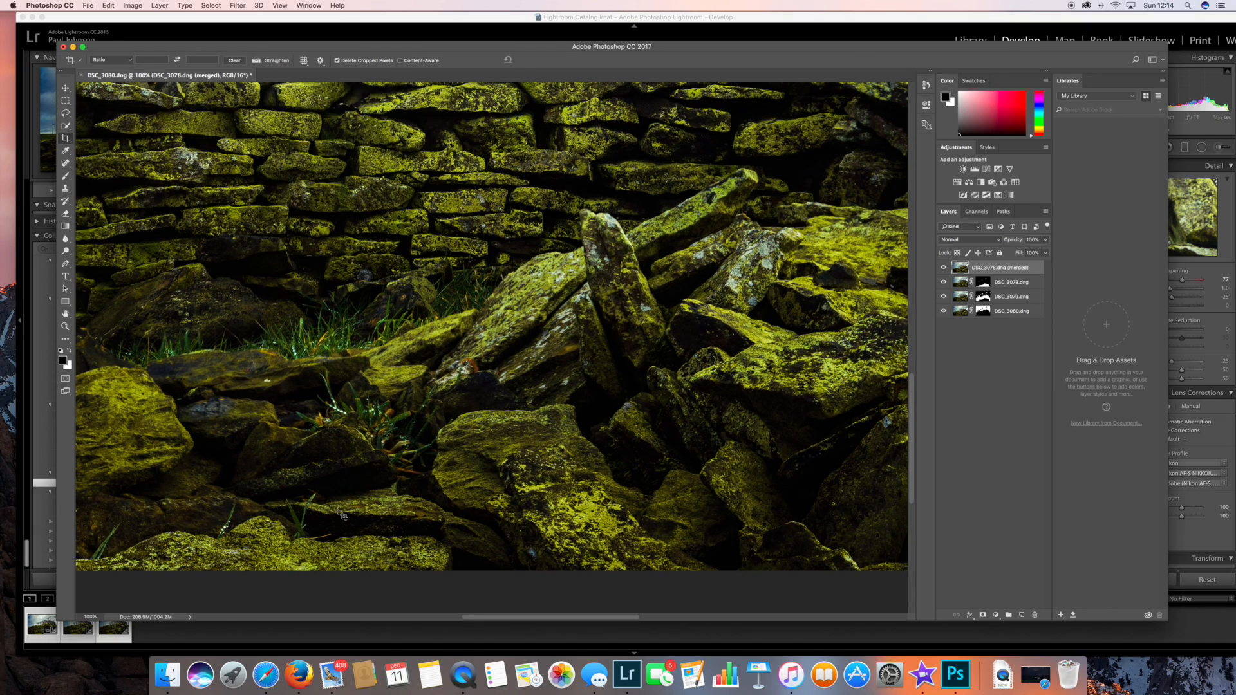
scroll(343, 516, "up", 10)
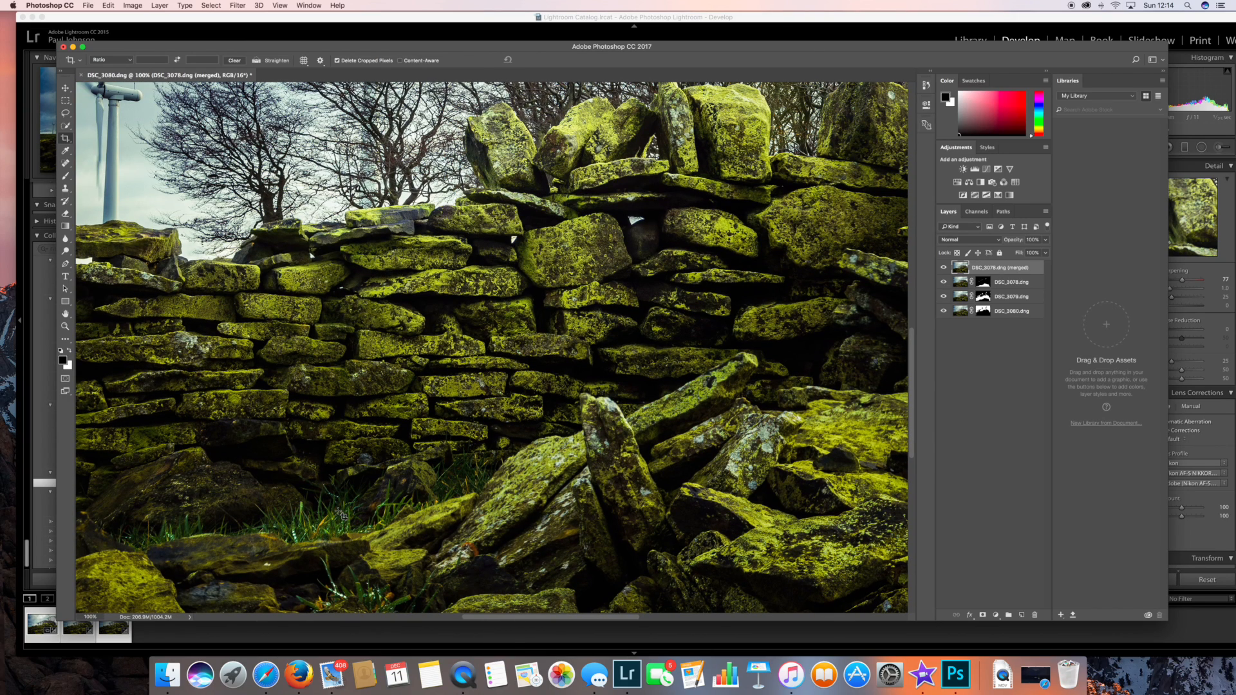
scroll(343, 516, "up", 13)
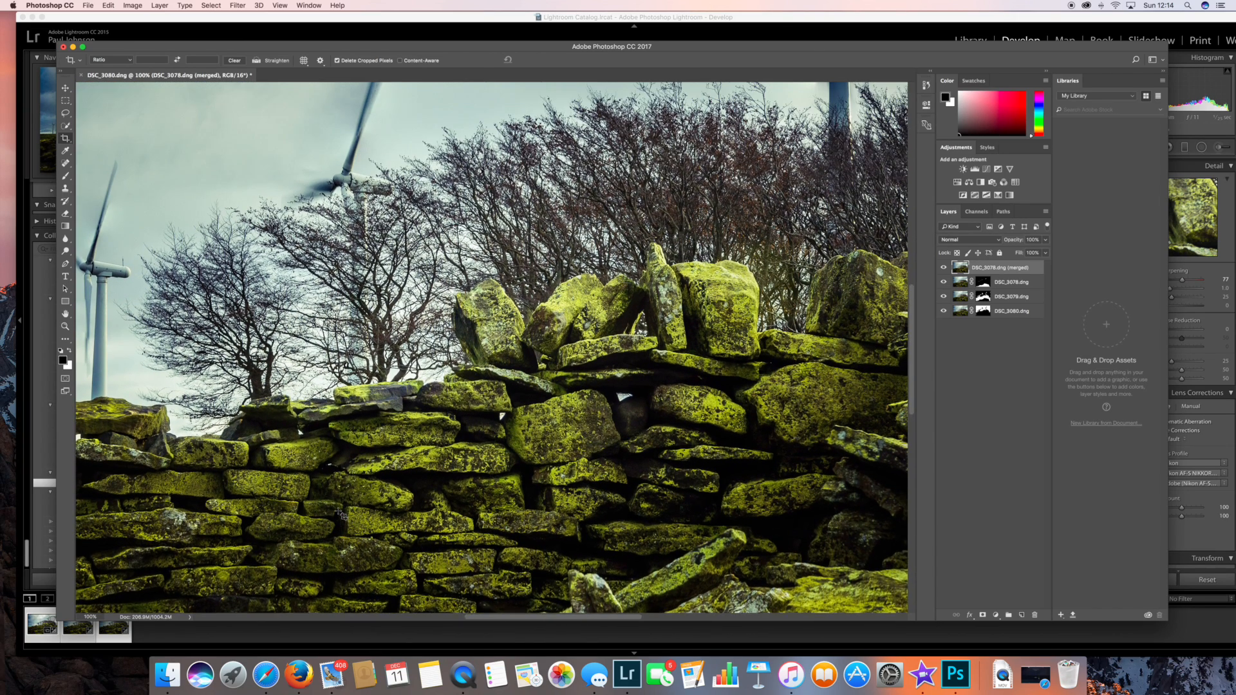
scroll(342, 516, "up", 3)
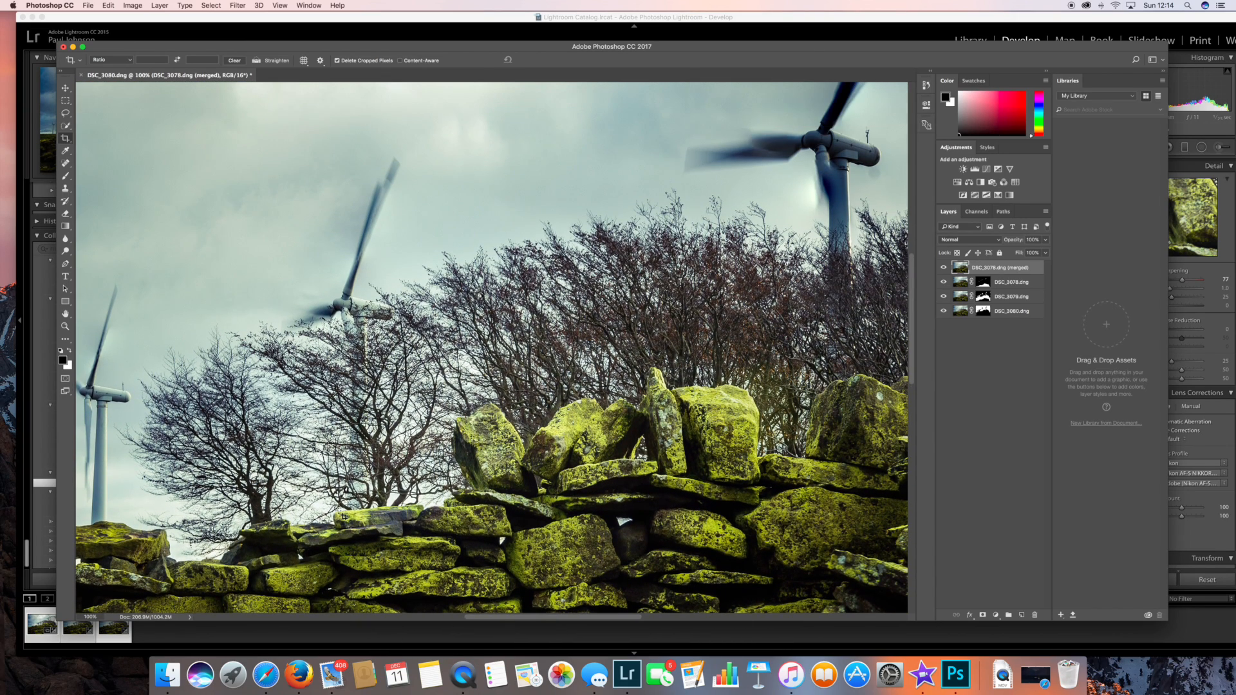
scroll(344, 515, "up", 4)
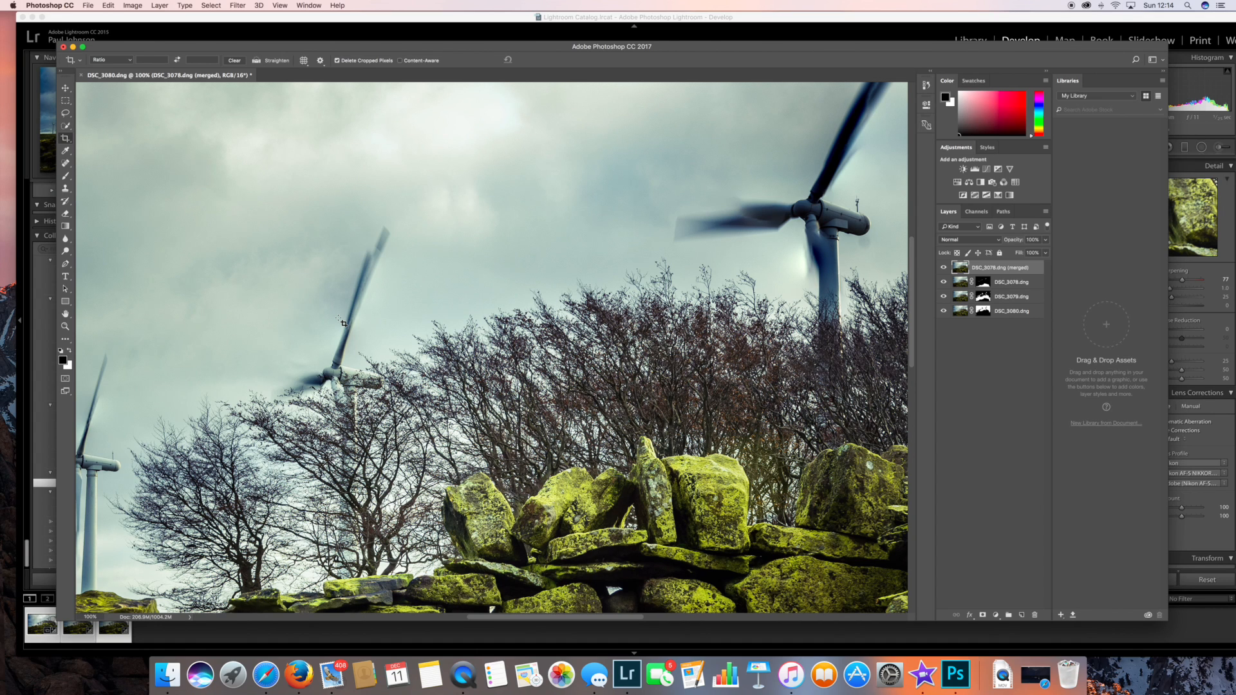
Compare the sharpness of the foreground rocks, stone wall, trees and turbines across the auto-blended image.
scroll(342, 322, "down", 15)
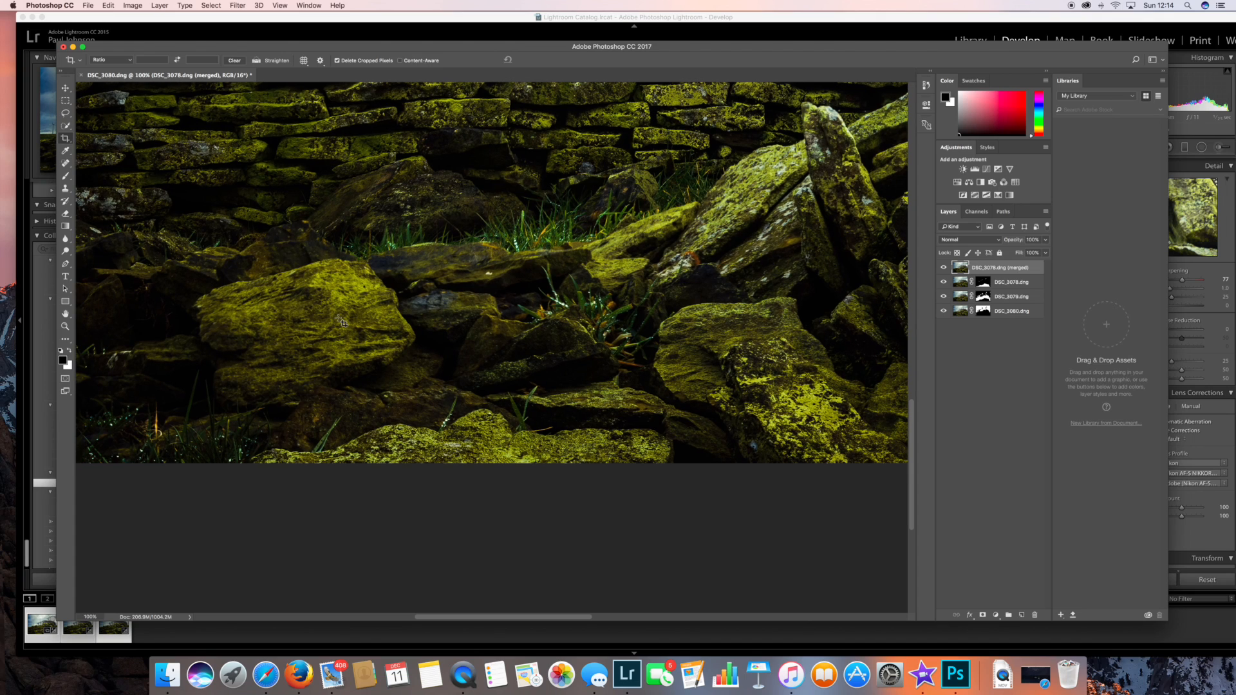
scroll(342, 322, "up", 5)
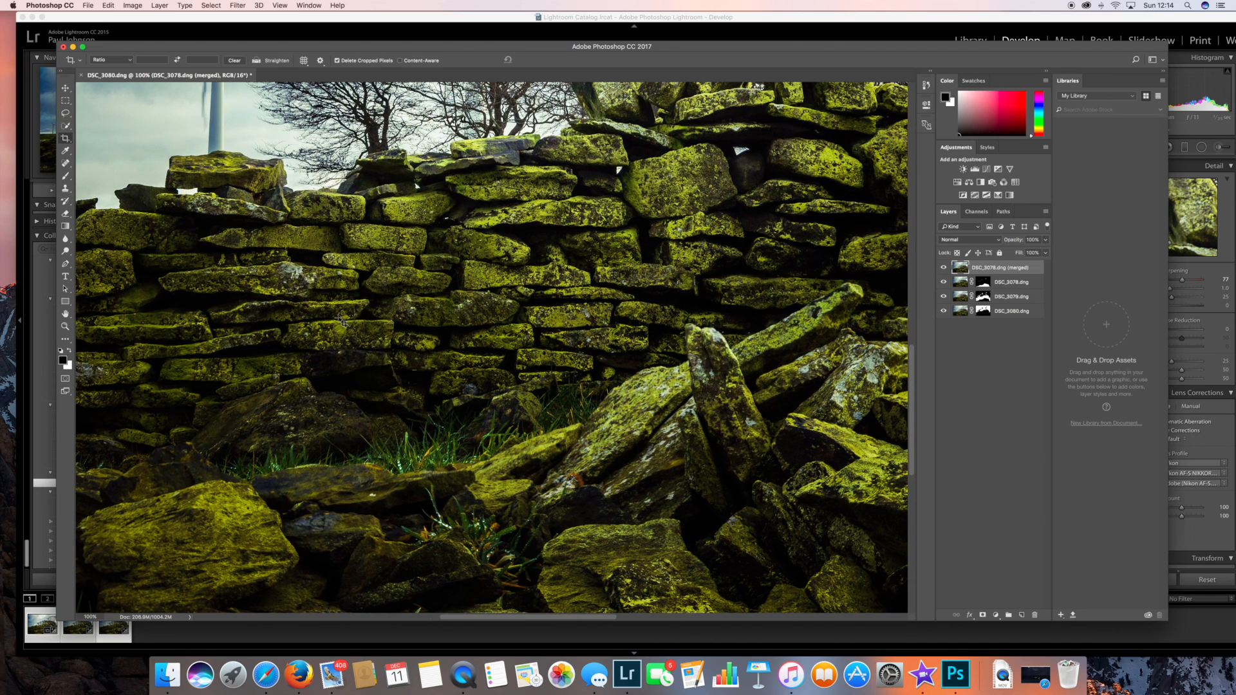
scroll(342, 321, "up", 10)
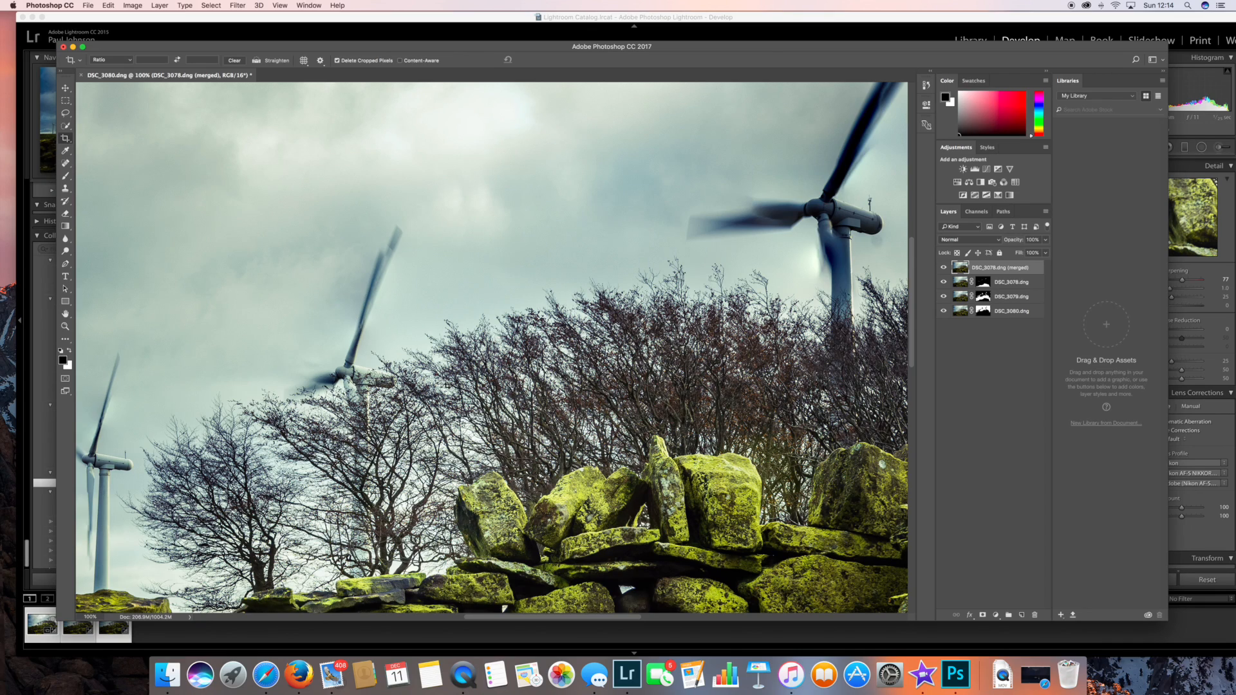
scroll(447, 385, "down", 10)
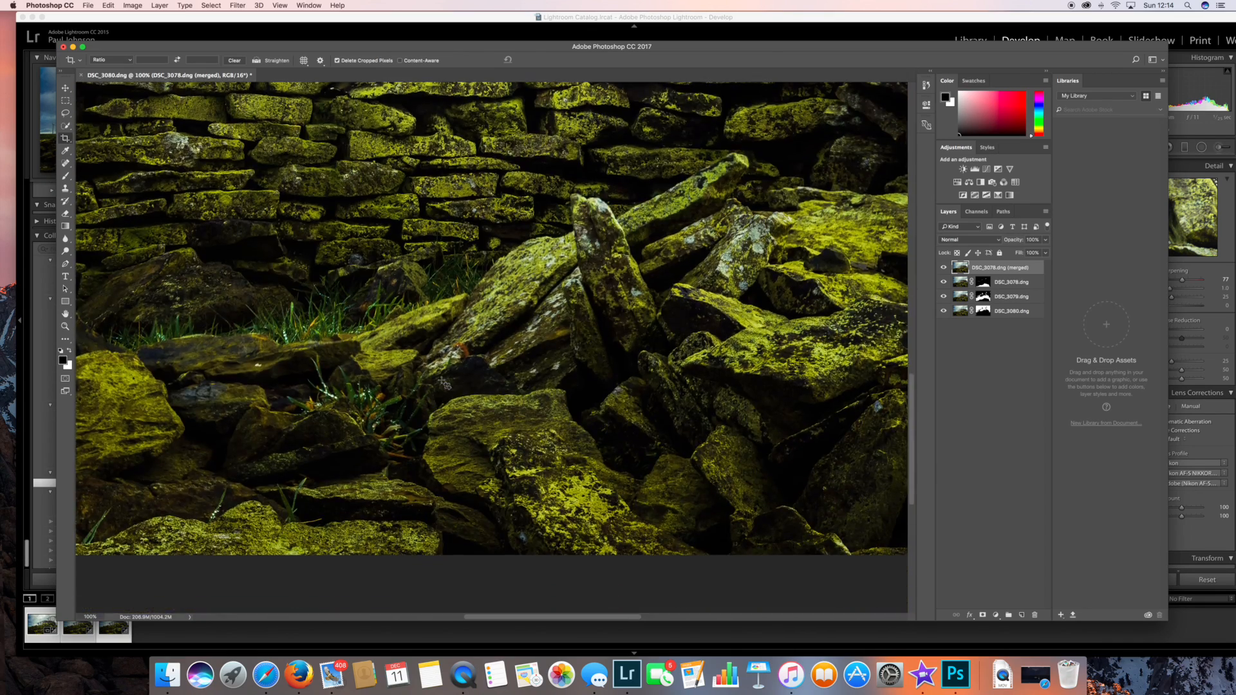
scroll(444, 385, "up", 10)
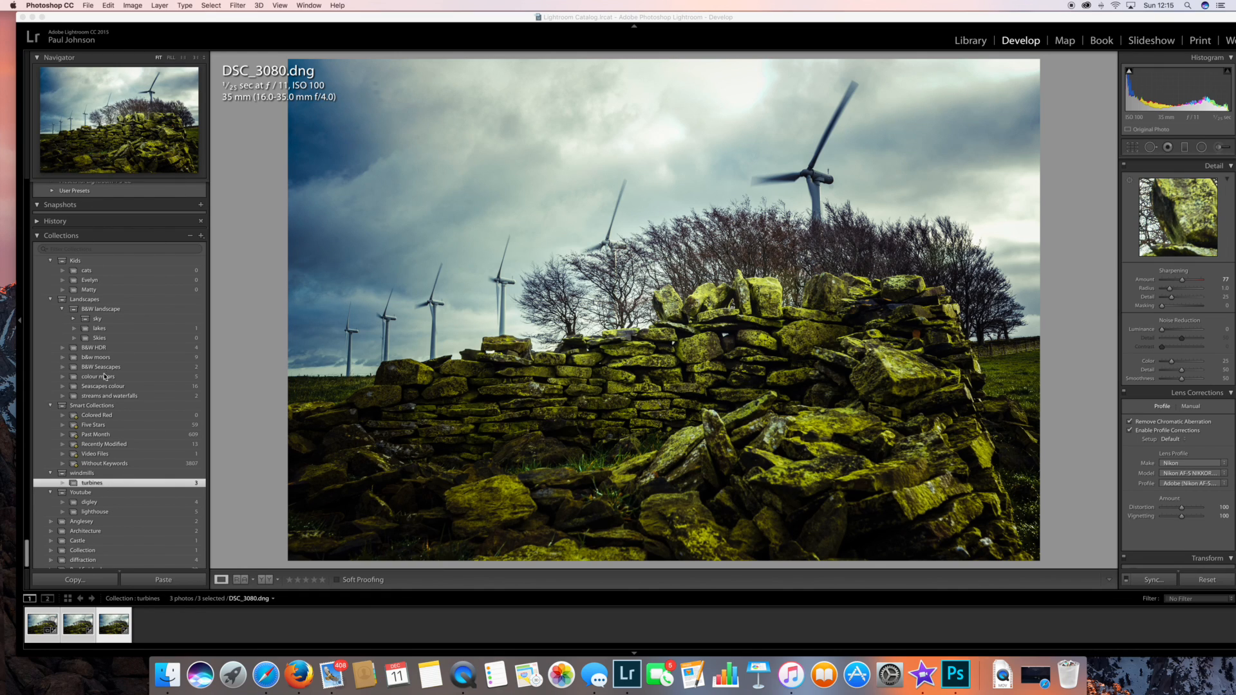
Switch back to Lightroom and open the three selected turbine photos as layers in Photoshop again.
left_click(117, 27)
left_click(152, 5)
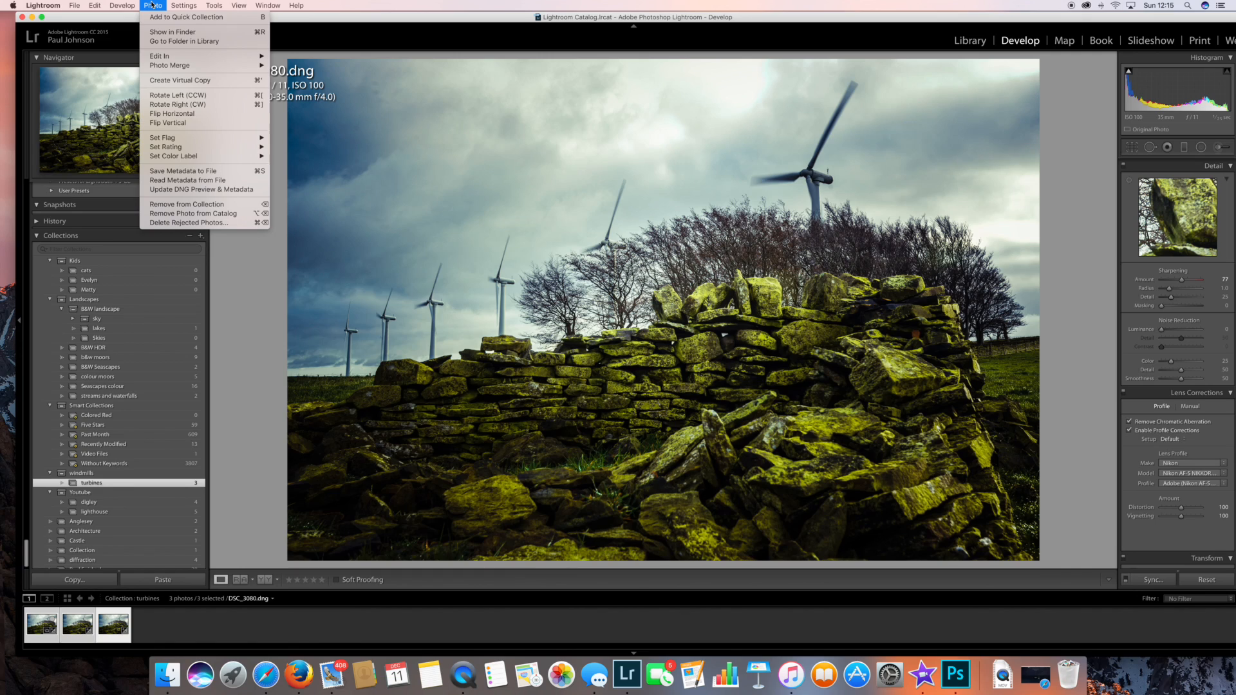
mouse_move(165, 58)
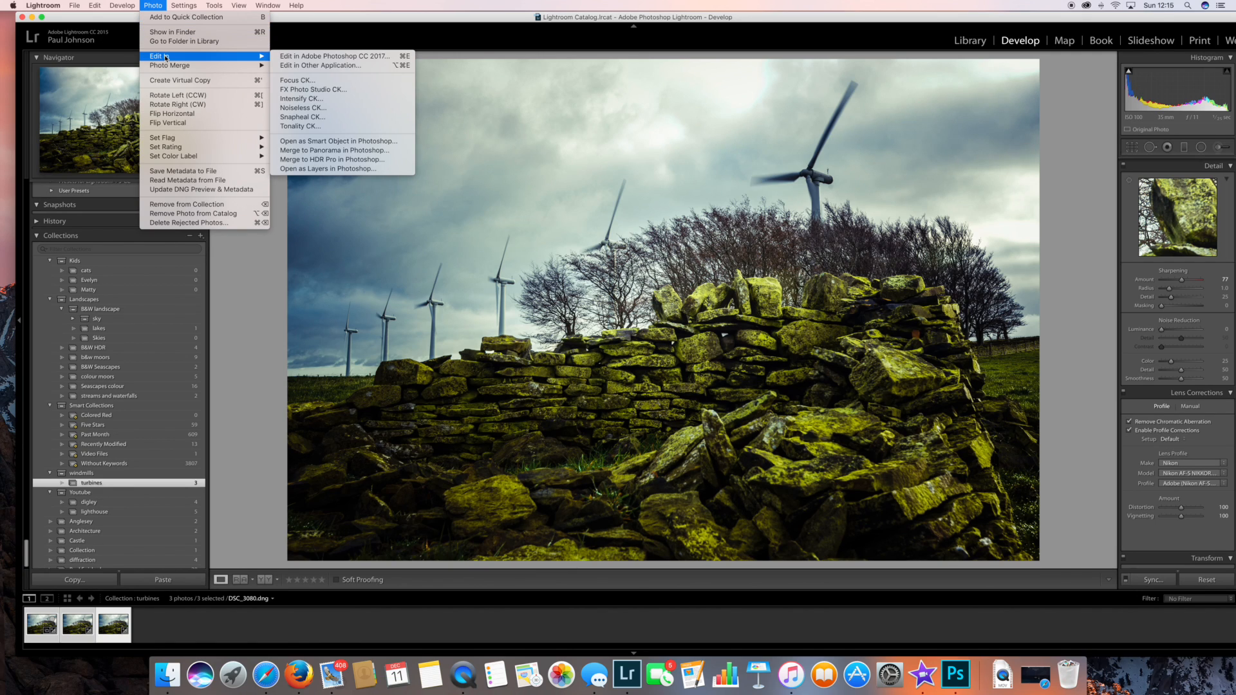
left_click(335, 170)
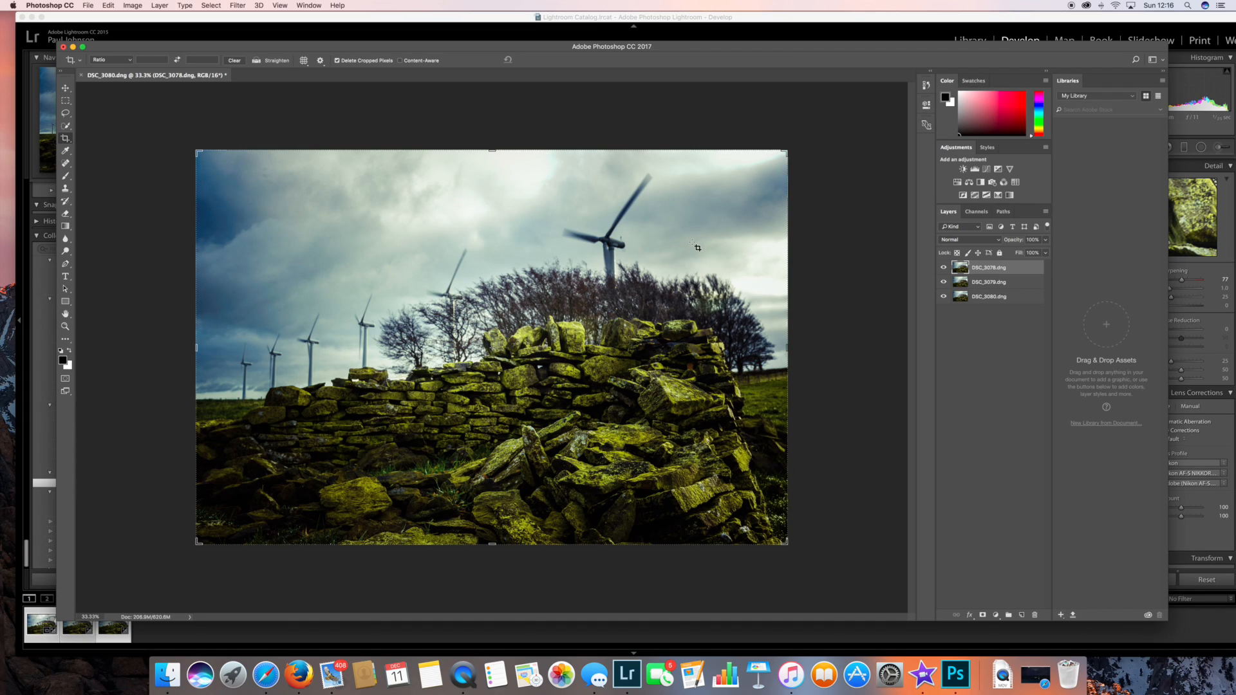
Select the DSC_3078, DSC_3079 and DSC_3080 layers and auto-align them with the Auto projection.
left_click(961, 297, "shift")
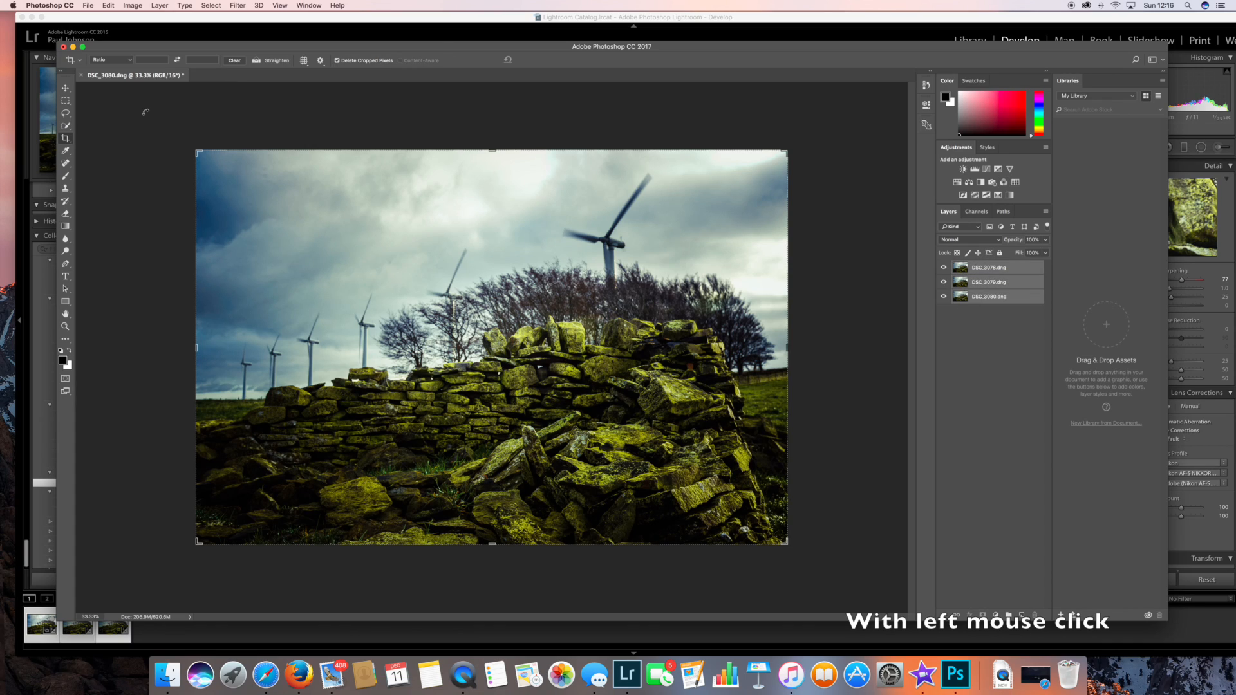
left_click(108, 5)
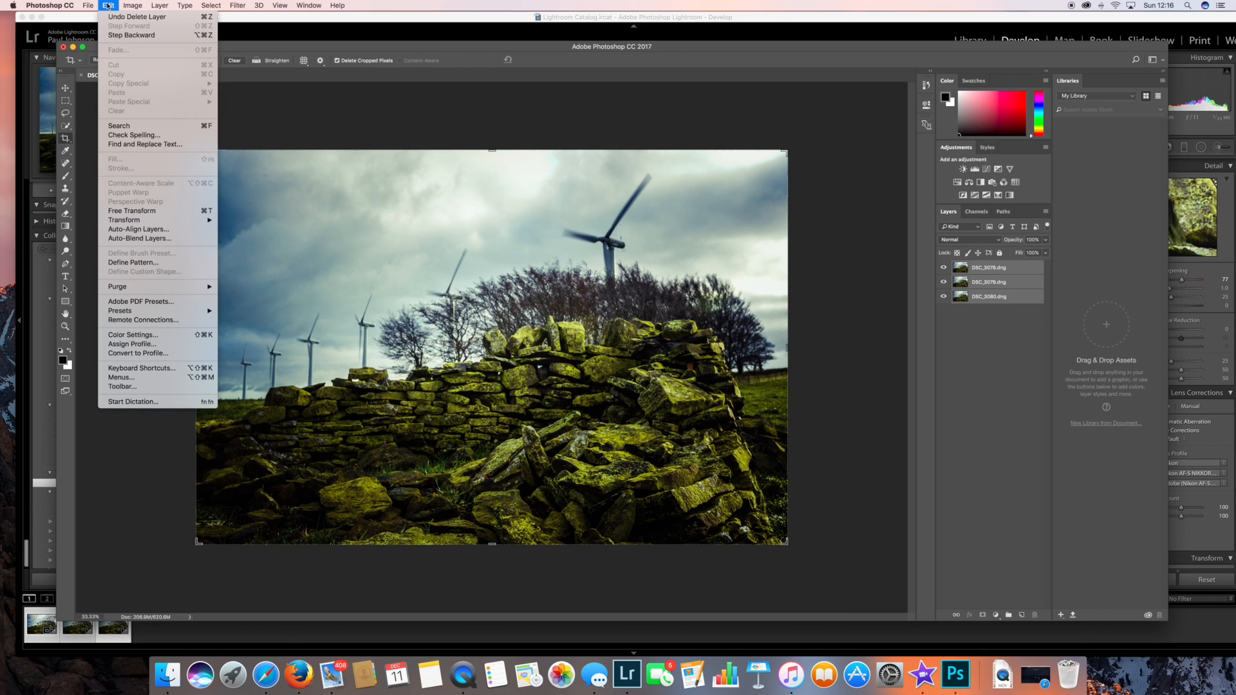
left_click(152, 230)
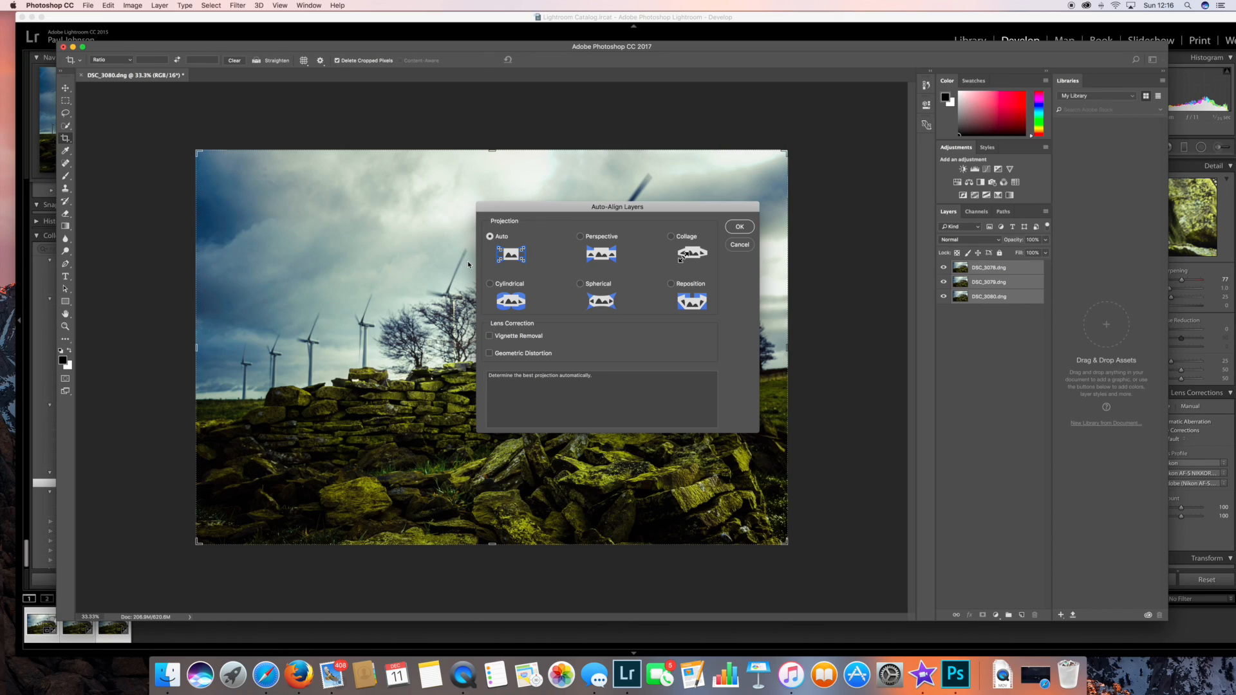
left_click(737, 227)
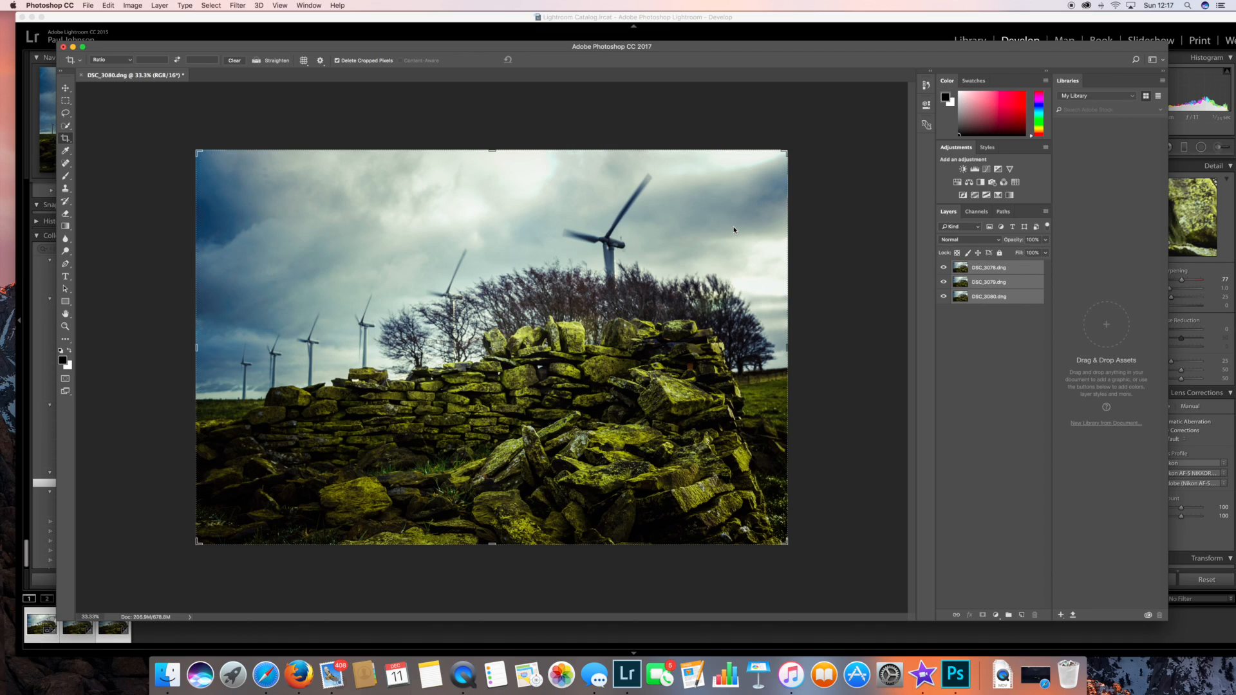
Add a black layer mask to the DSC_3078 layer and paint white on it over the sharp foreground stones.
left_click(976, 269)
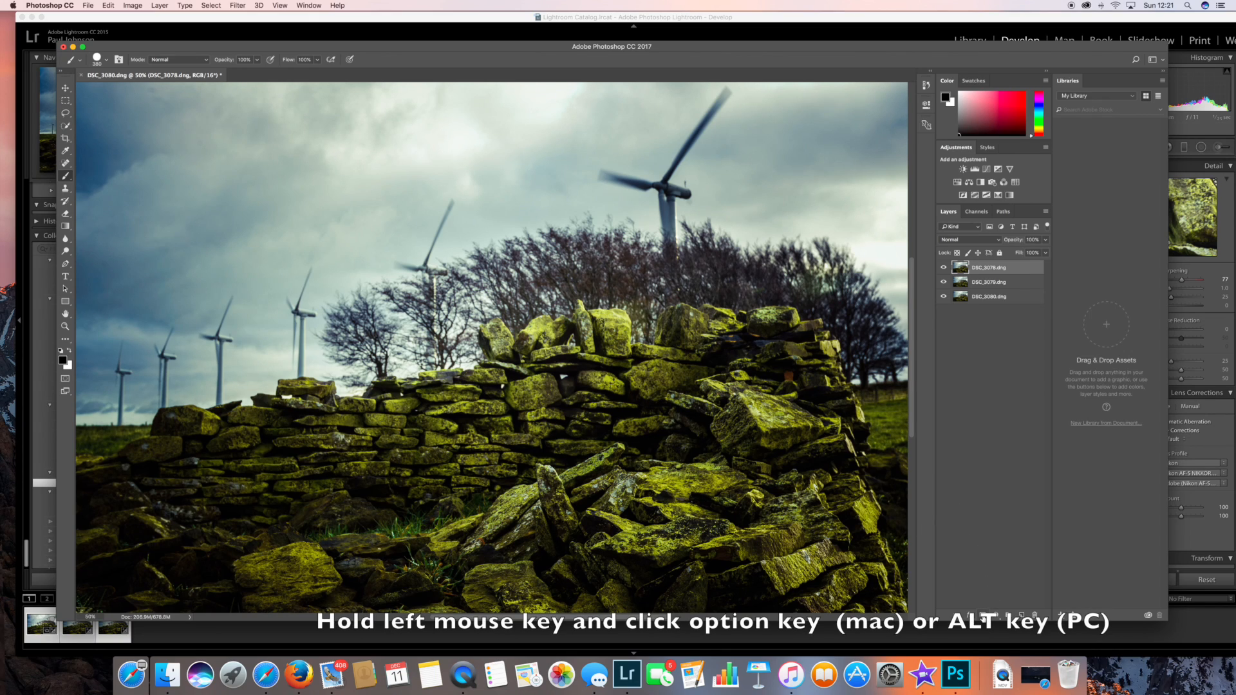
left_click(983, 616, "alt")
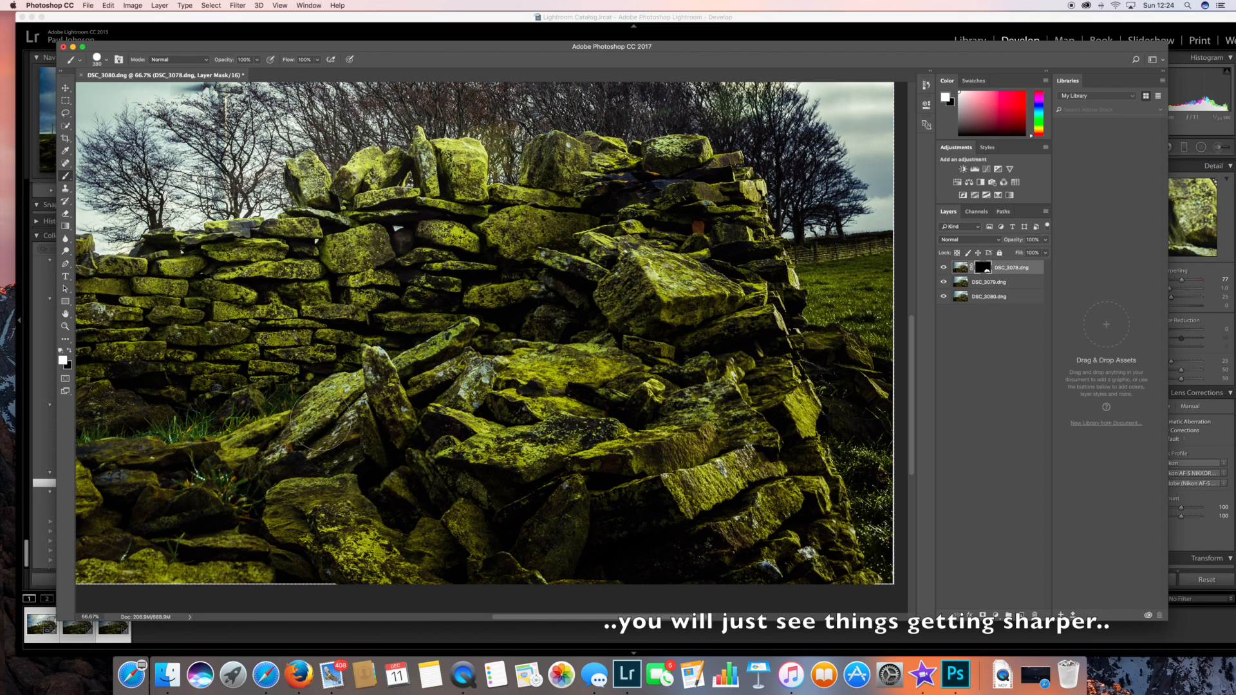
mouse_move(201, 450)
left_mouse_down()
mouse_move(114, 458)
mouse_move(190, 456)
left_mouse_up()
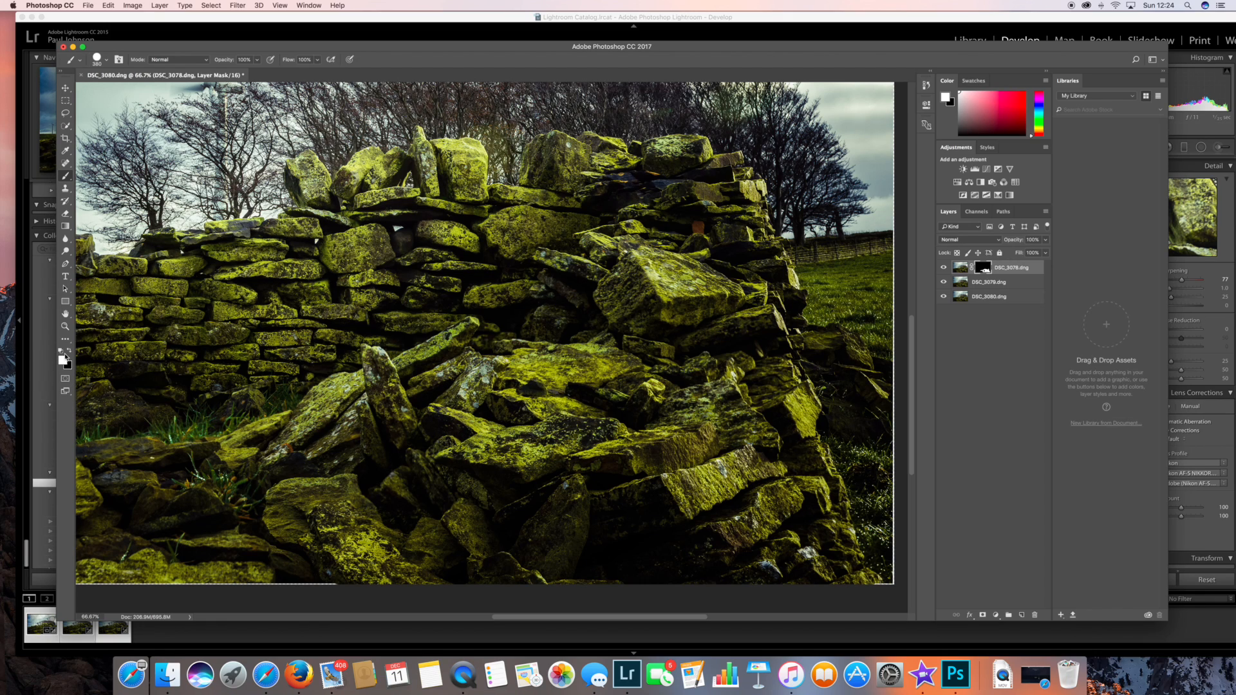
Paint black on the DSC_3078 mask over the grassy area beside the right end of the stone wall.
left_click(70, 351)
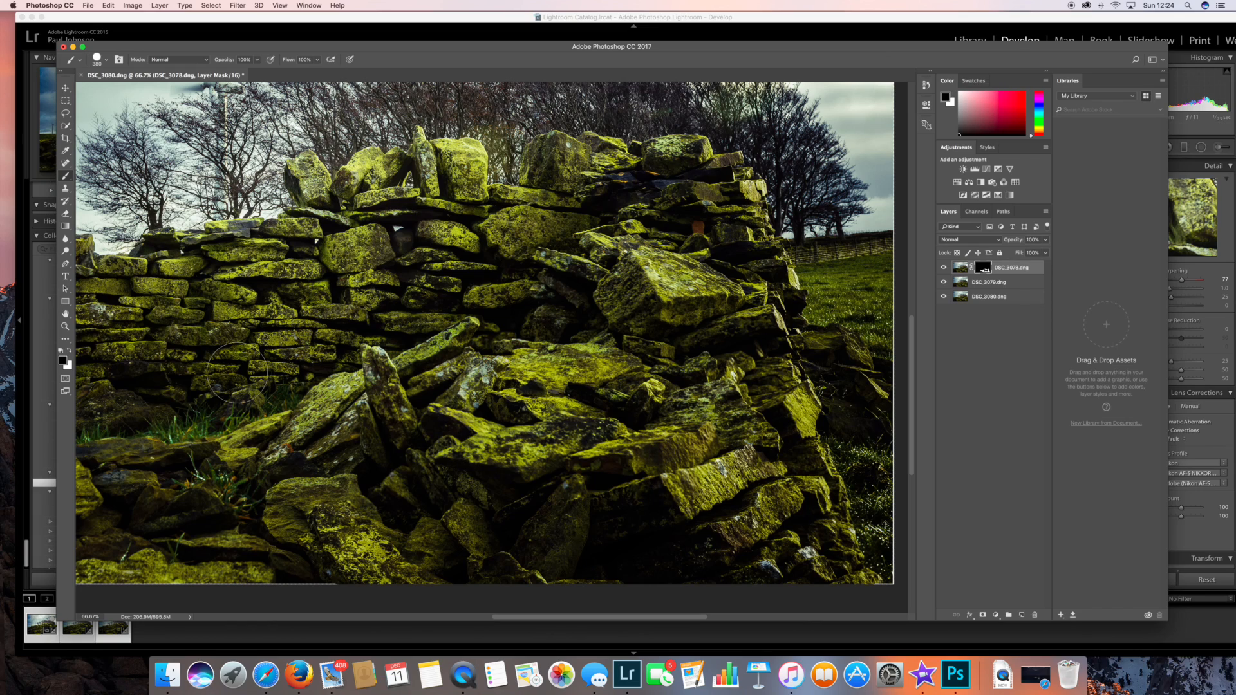
left_click(69, 352)
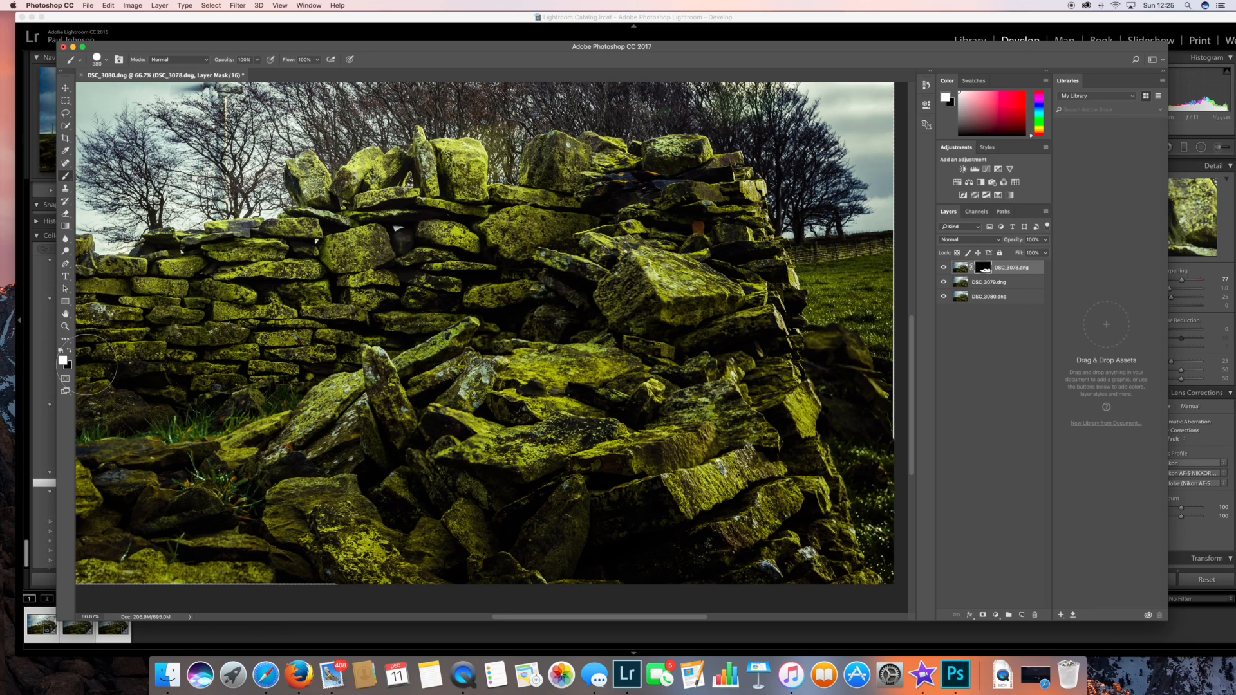
left_click(69, 352)
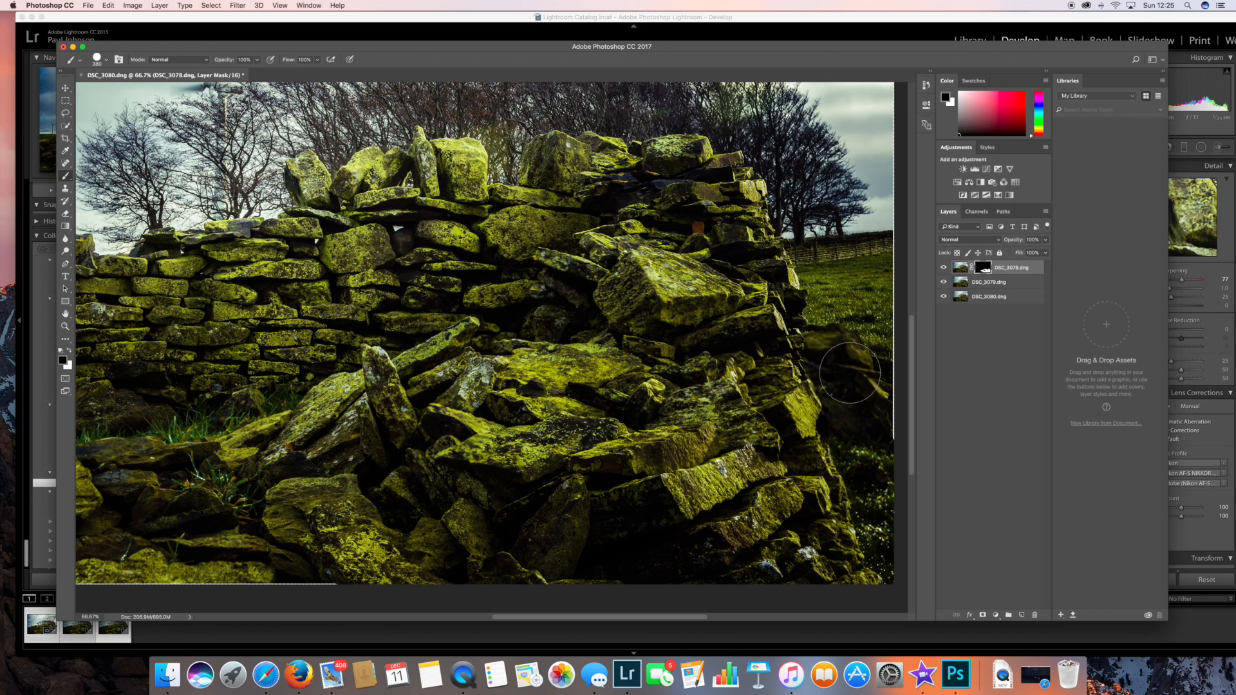
mouse_move(849, 372)
left_mouse_down()
mouse_move(837, 351)
mouse_move(885, 530)
mouse_move(842, 349)
mouse_move(871, 448)
left_mouse_up()
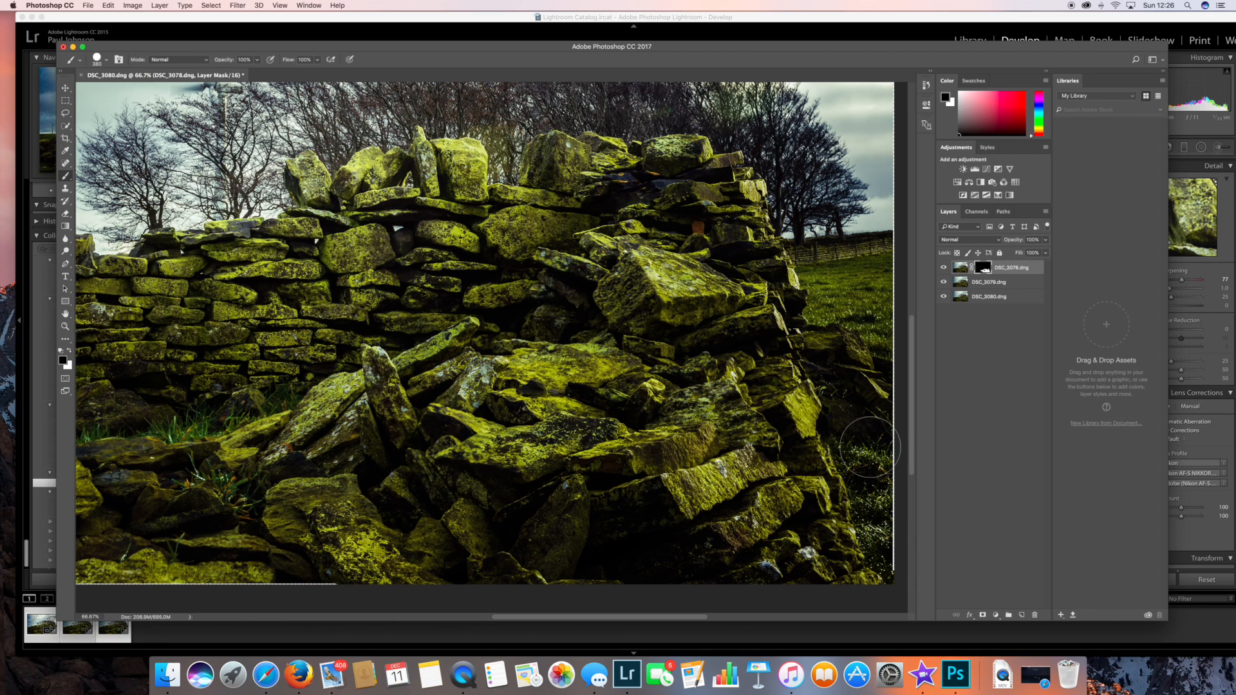
Paint white on the DSC_3078 mask across the foreground stones to the photo's lower left edge.
left_click(69, 350)
mouse_move(478, 445)
left_mouse_down()
mouse_move(361, 439)
mouse_move(360, 452)
mouse_move(394, 394)
mouse_move(314, 444)
mouse_move(180, 477)
mouse_move(115, 470)
mouse_move(158, 469)
left_mouse_up()
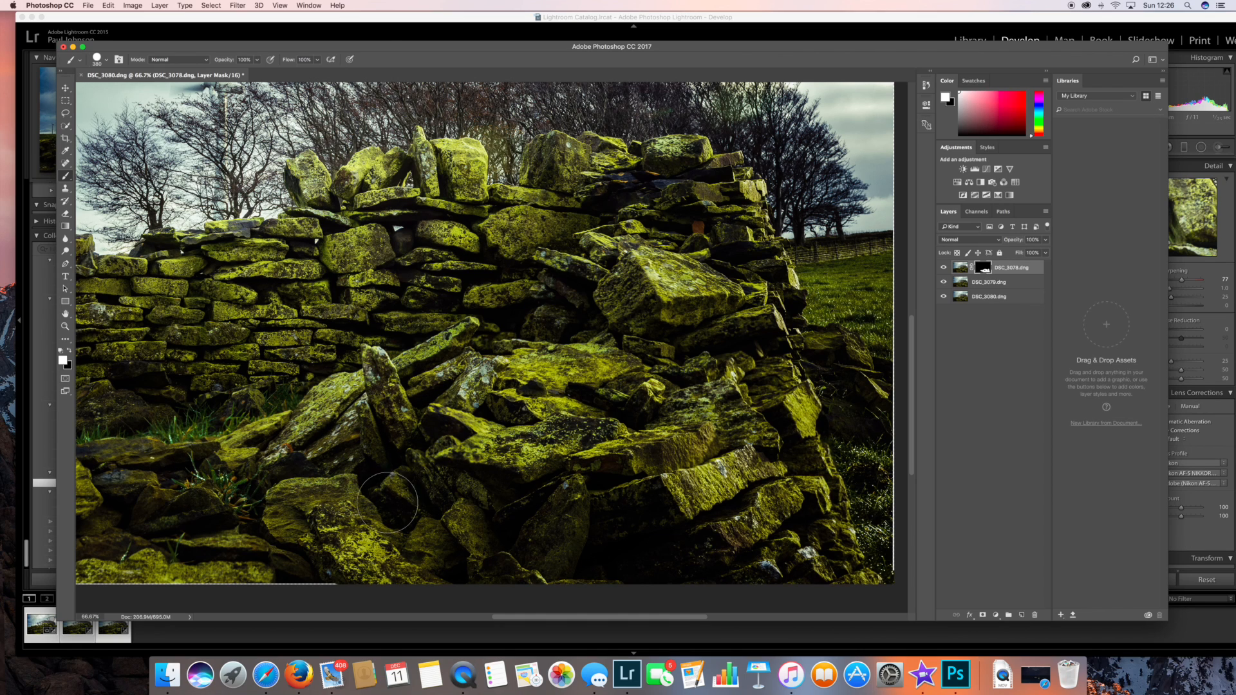
left_click_drag(562, 620, 477, 620)
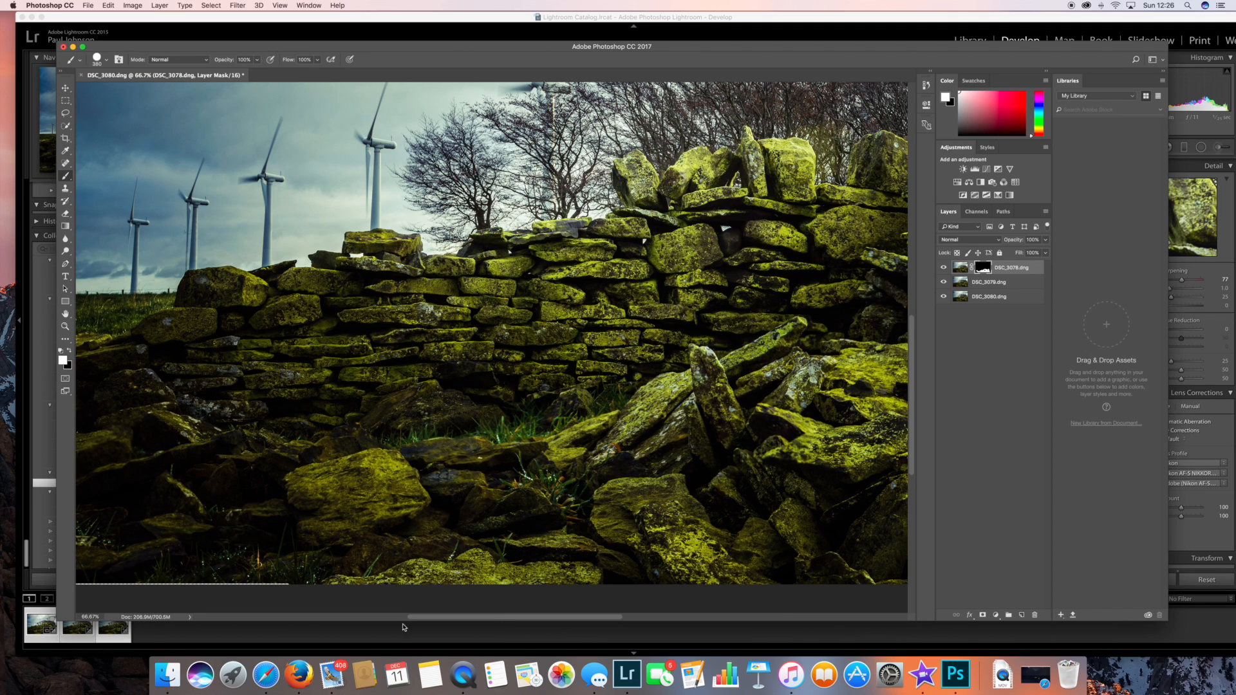
mouse_move(447, 617)
left_mouse_down()
mouse_move(393, 588)
mouse_move(437, 560)
mouse_move(377, 523)
mouse_move(392, 521)
left_mouse_up()
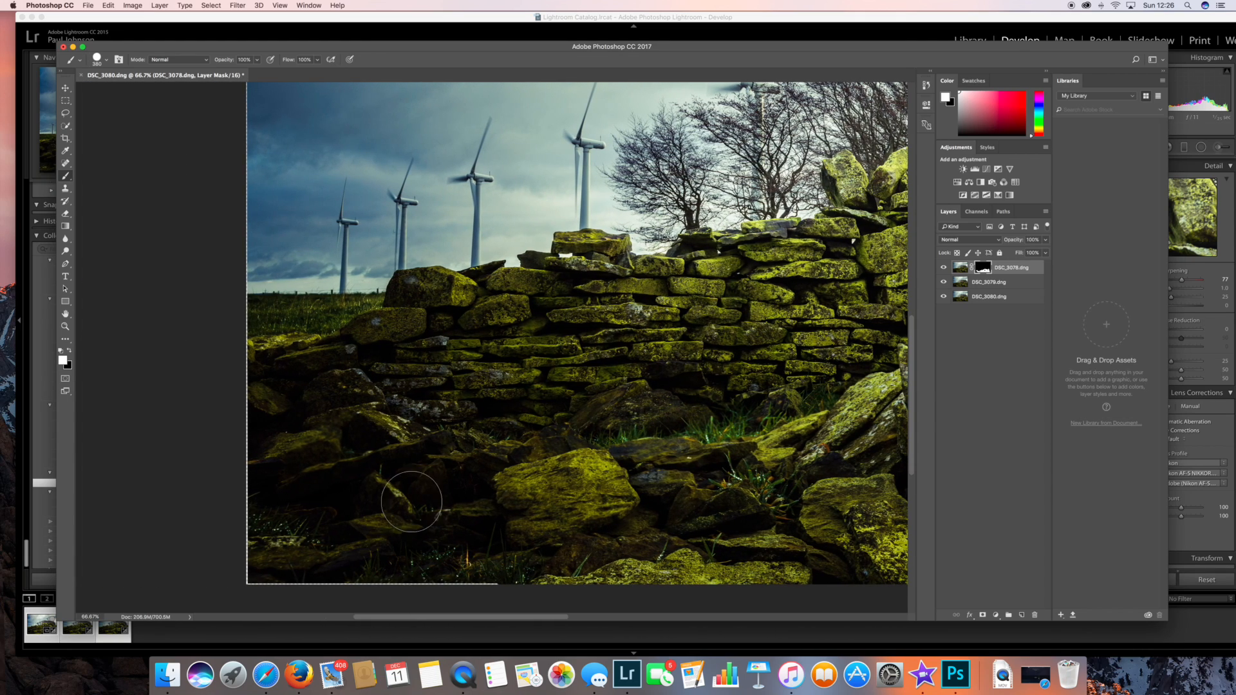
mouse_move(503, 495)
left_mouse_down()
mouse_move(379, 563)
mouse_move(392, 560)
mouse_move(335, 566)
mouse_move(289, 556)
mouse_move(282, 513)
mouse_move(270, 529)
mouse_move(275, 439)
mouse_move(360, 441)
mouse_move(278, 460)
mouse_move(277, 439)
mouse_move(256, 449)
mouse_move(463, 393)
mouse_move(286, 386)
mouse_move(391, 387)
mouse_move(381, 408)
mouse_move(398, 435)
mouse_move(500, 388)
mouse_move(525, 351)
mouse_move(601, 434)
mouse_move(589, 418)
mouse_move(514, 431)
mouse_move(554, 445)
left_mouse_up()
left_click(68, 351)
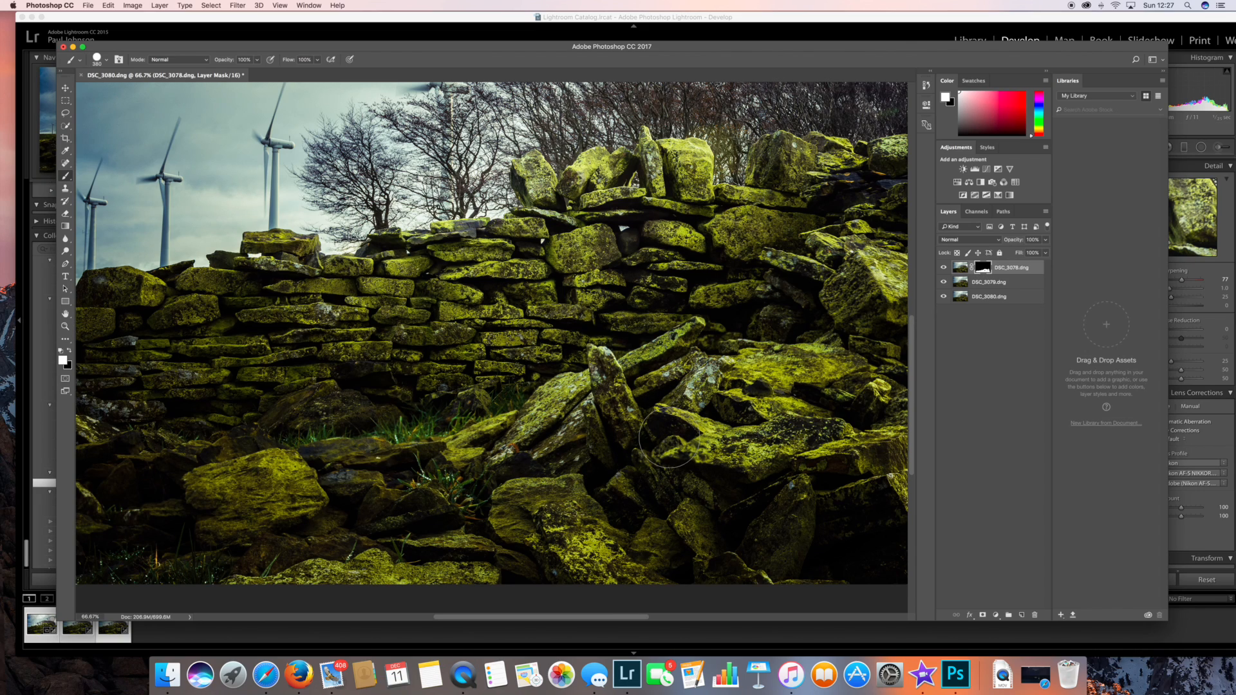
Add a black layer mask to the DSC_3079 layer and paint white on it over the middle-distance stone wall.
left_click(960, 283)
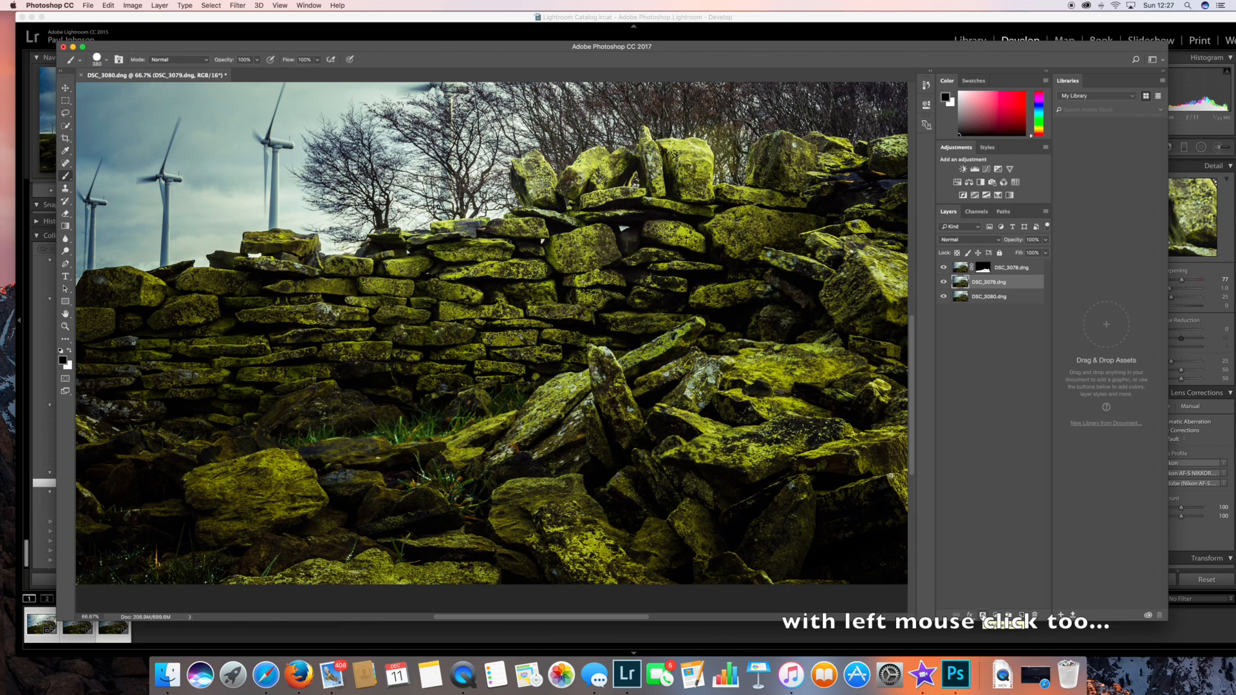
left_click(982, 616)
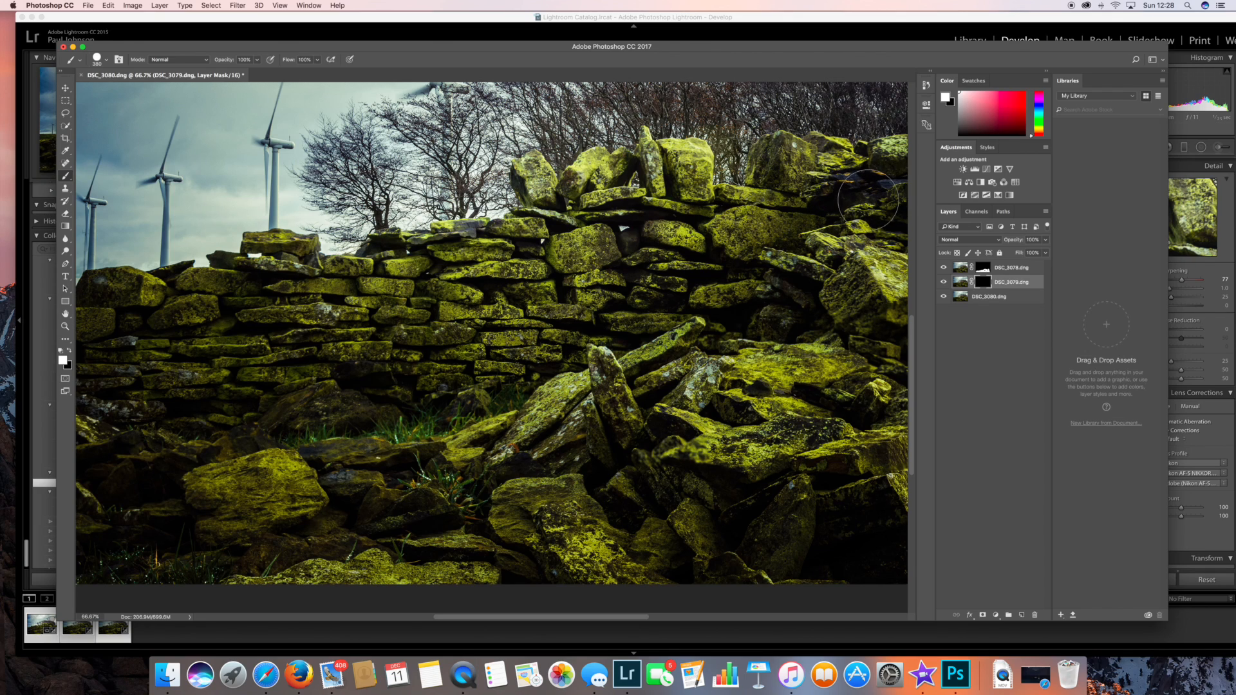
left_click_drag(876, 181, 851, 190)
left_click_drag(273, 290, 271, 291)
Zoom to 200% and paint white on the DSC_3079 mask over the wall's left end and the adjoining grass.
key("super+plus")
left_click_drag(527, 617, 465, 616)
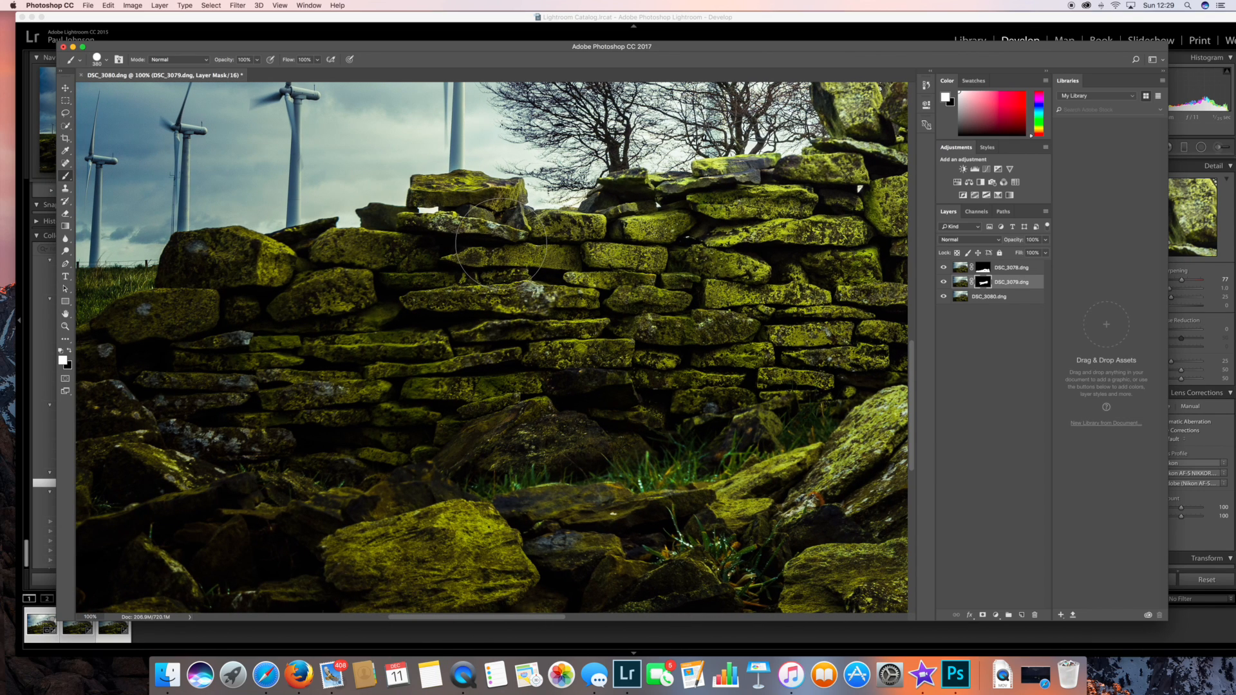
key("super+plus")
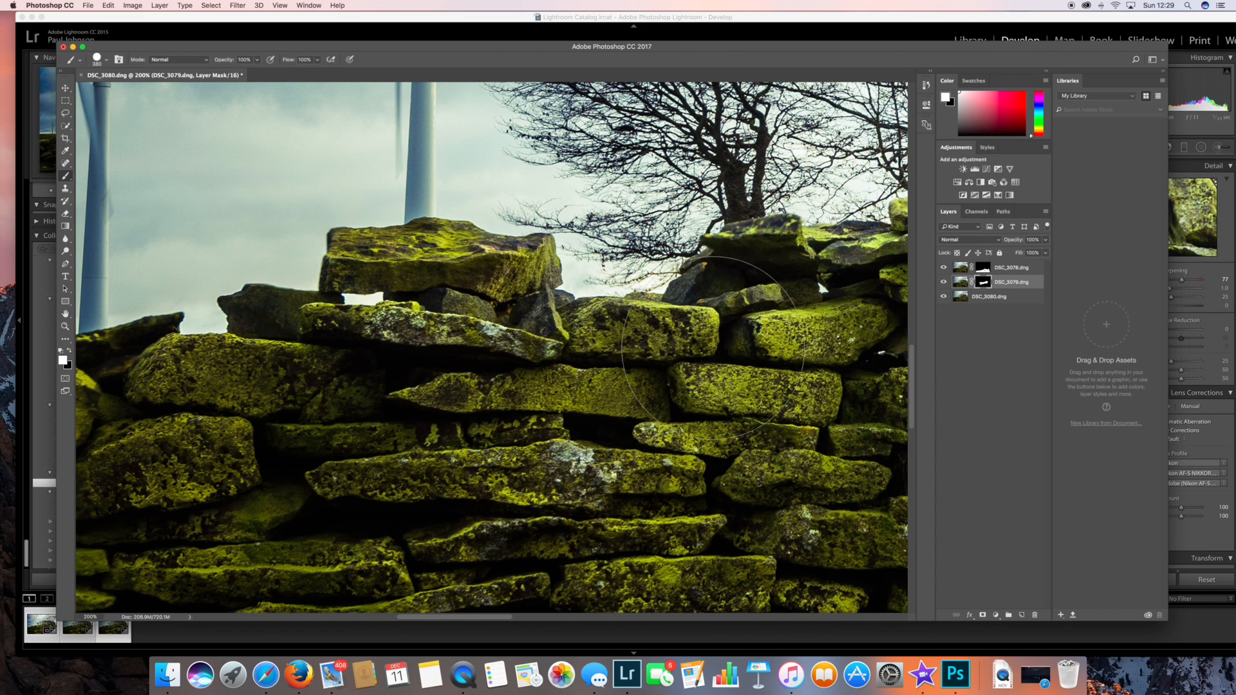
scroll(663, 566, "down", 3)
scroll(486, 579, "left", 10)
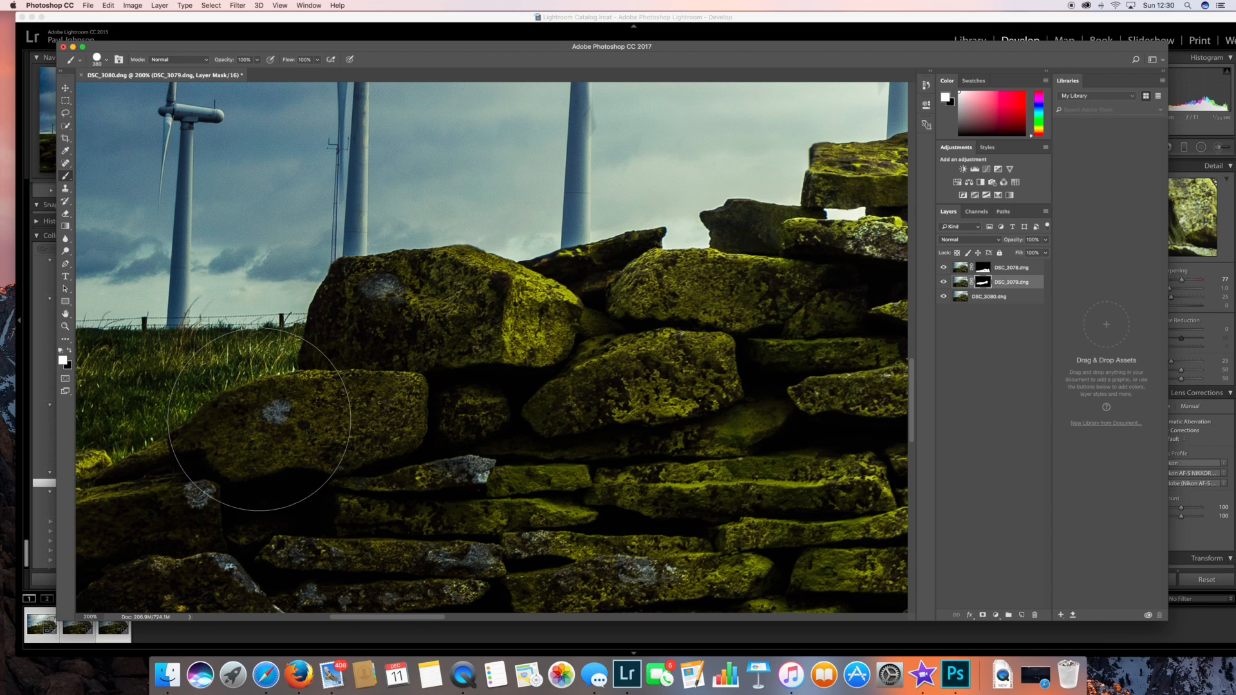
left_click_drag(251, 407, 142, 401)
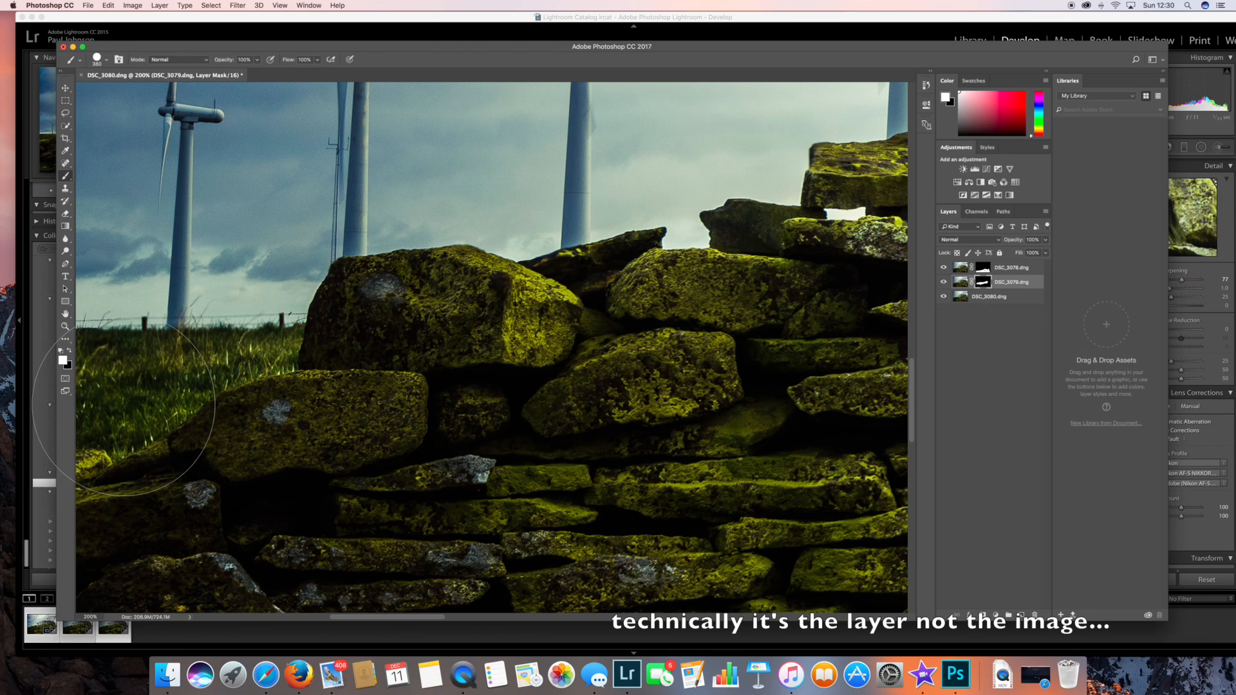
mouse_move(180, 408)
left_mouse_down()
mouse_move(202, 406)
mouse_move(206, 384)
left_mouse_up()
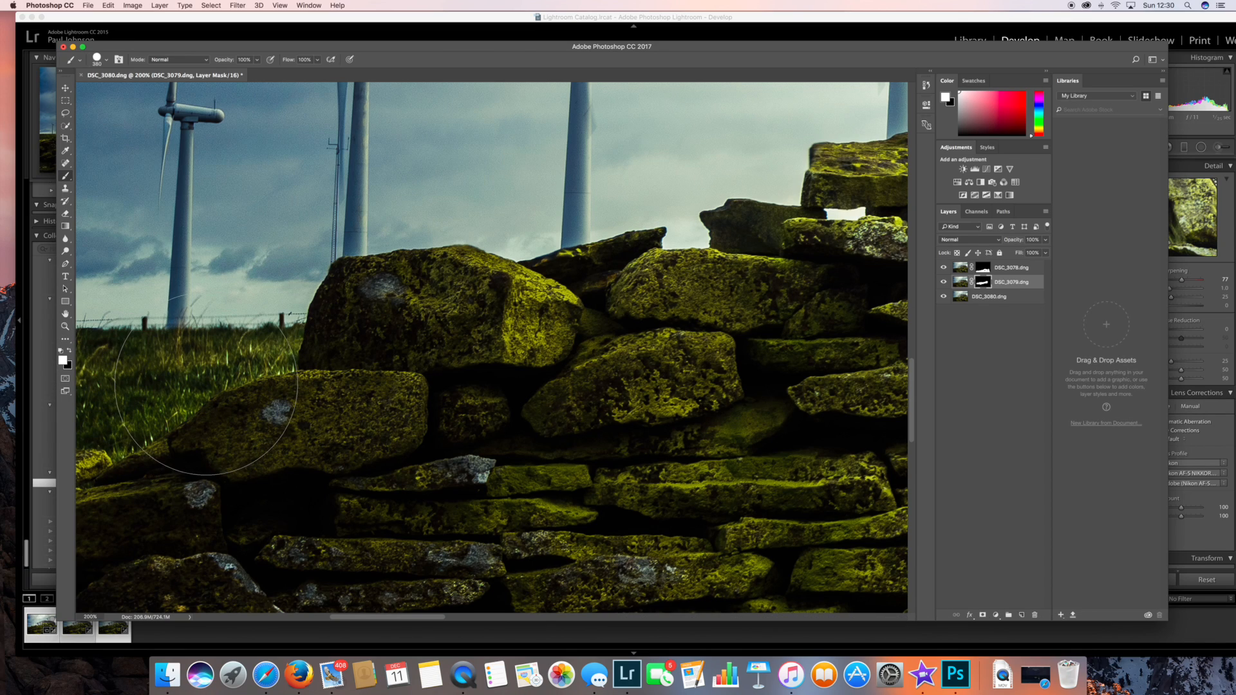
left_click(69, 352)
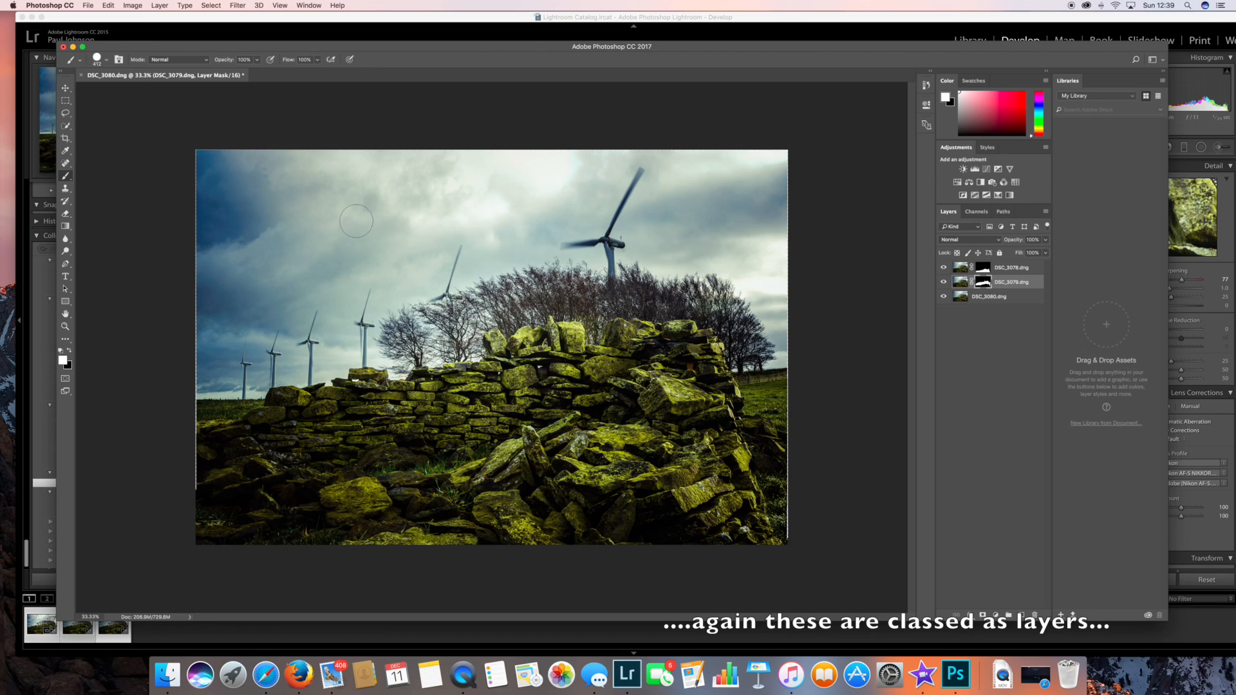
Hide the DSC_3080 and DSC_3079 layers in turn to check each layer's masked area, and show both again.
left_click(943, 297)
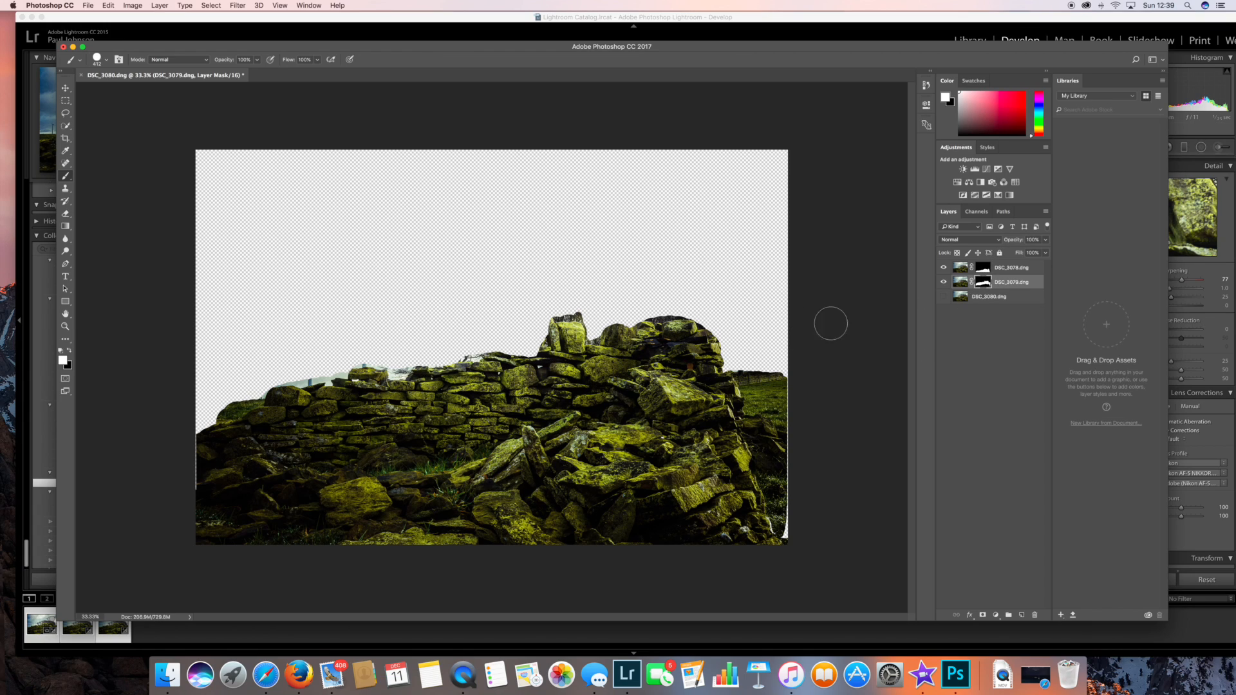
left_click(944, 284)
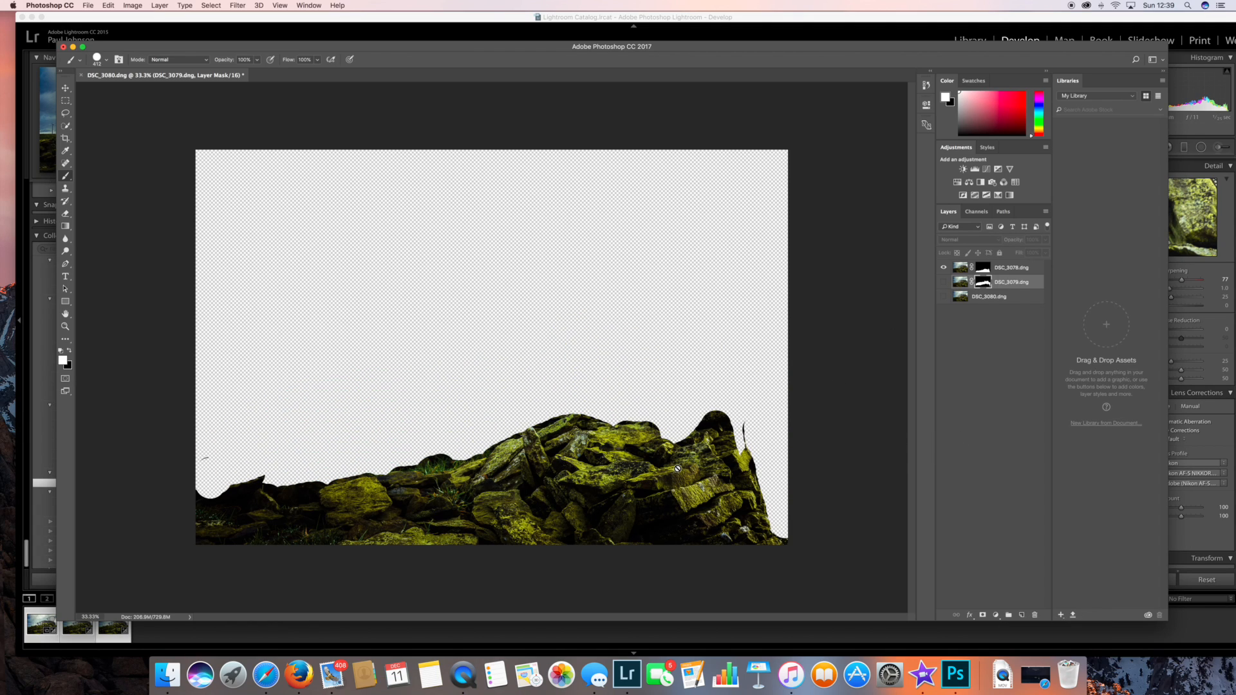
left_click(945, 282)
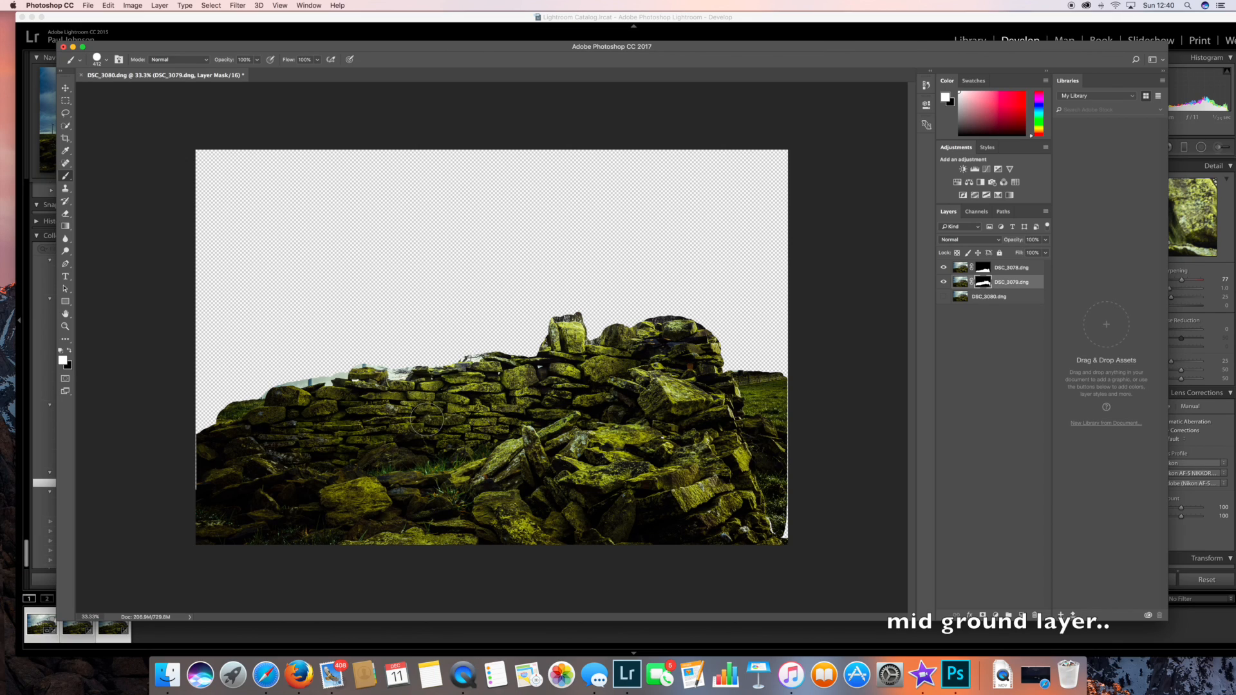
left_click(943, 297)
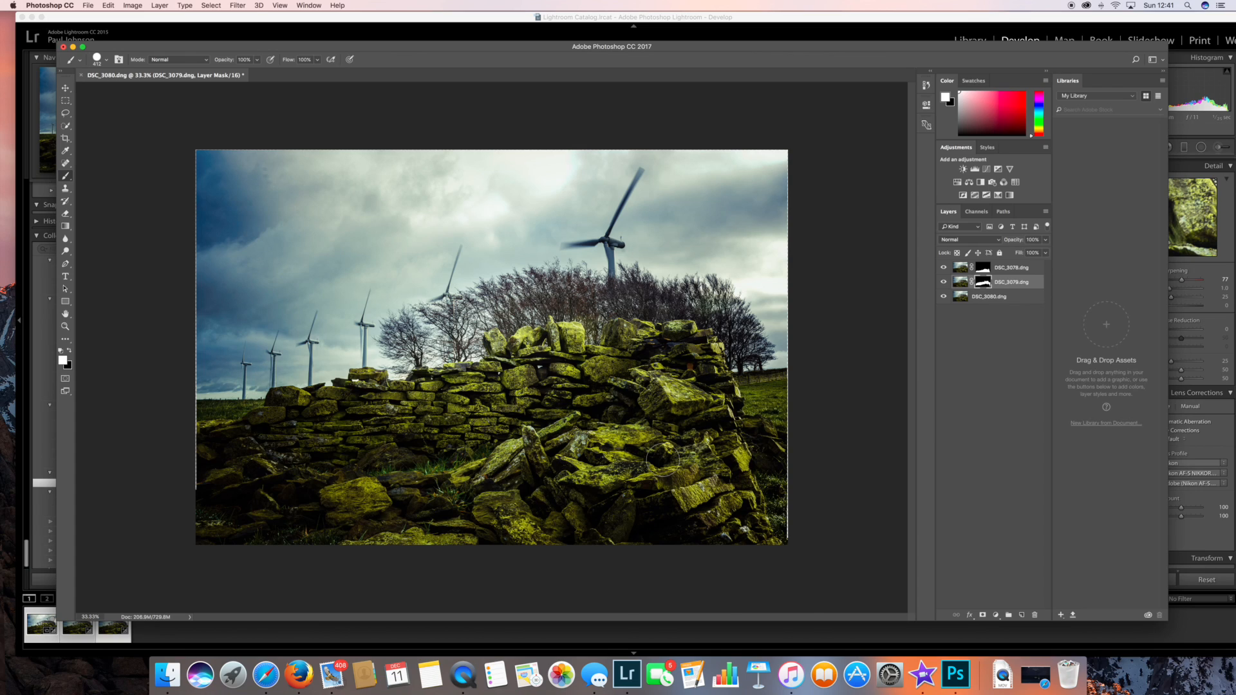
Flatten the masked layers into a single image and crop away its uneven edges.
left_click(158, 6)
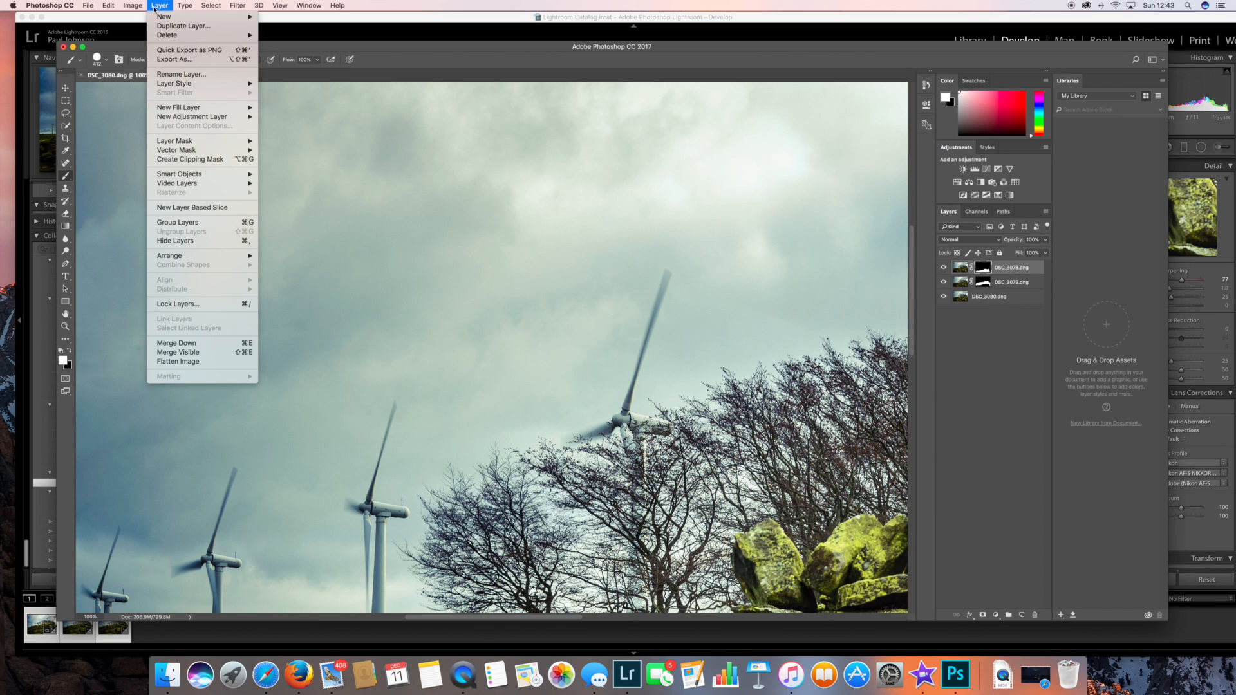
left_click(196, 364)
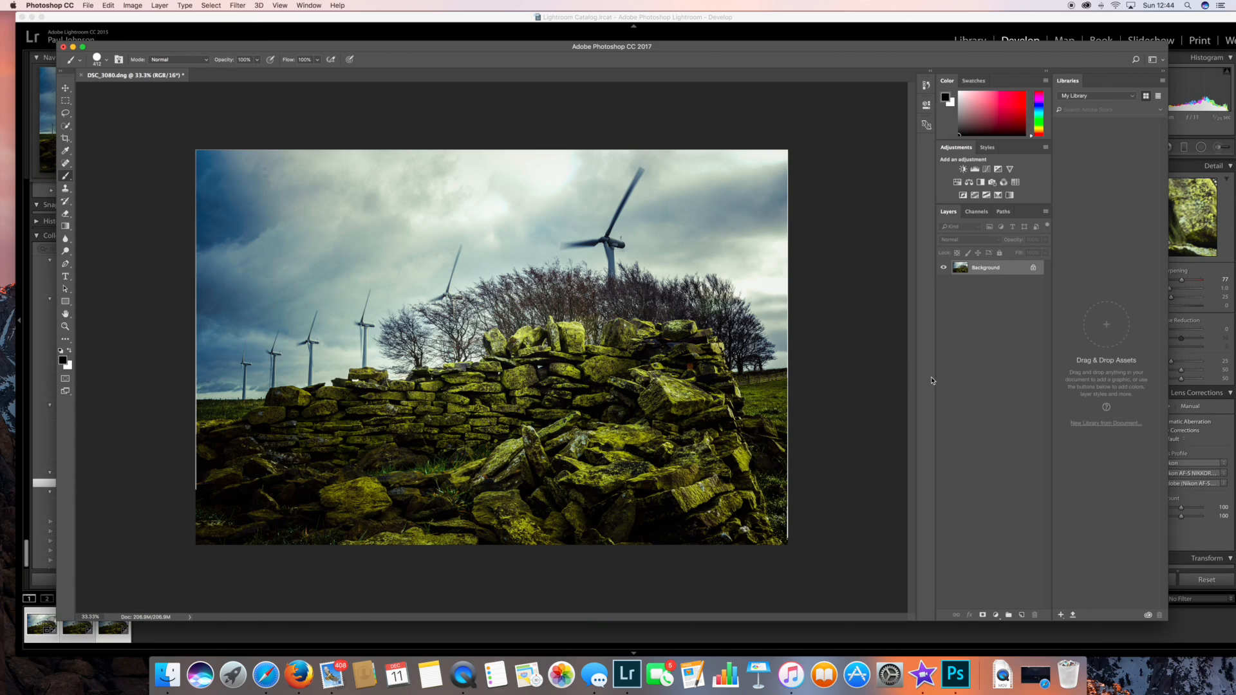
left_click(65, 137)
left_click(65, 137)
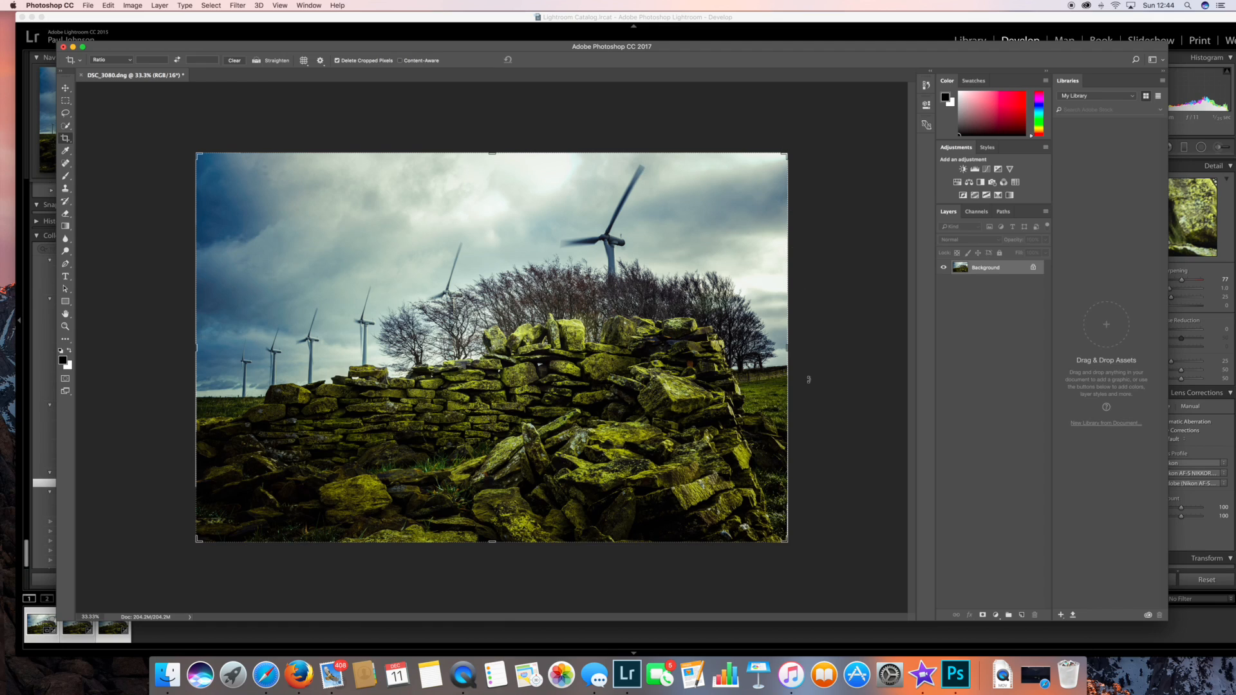
left_click_drag(784, 156, 782, 158)
left_click_drag(202, 535, 203, 531)
left_click(541, 59)
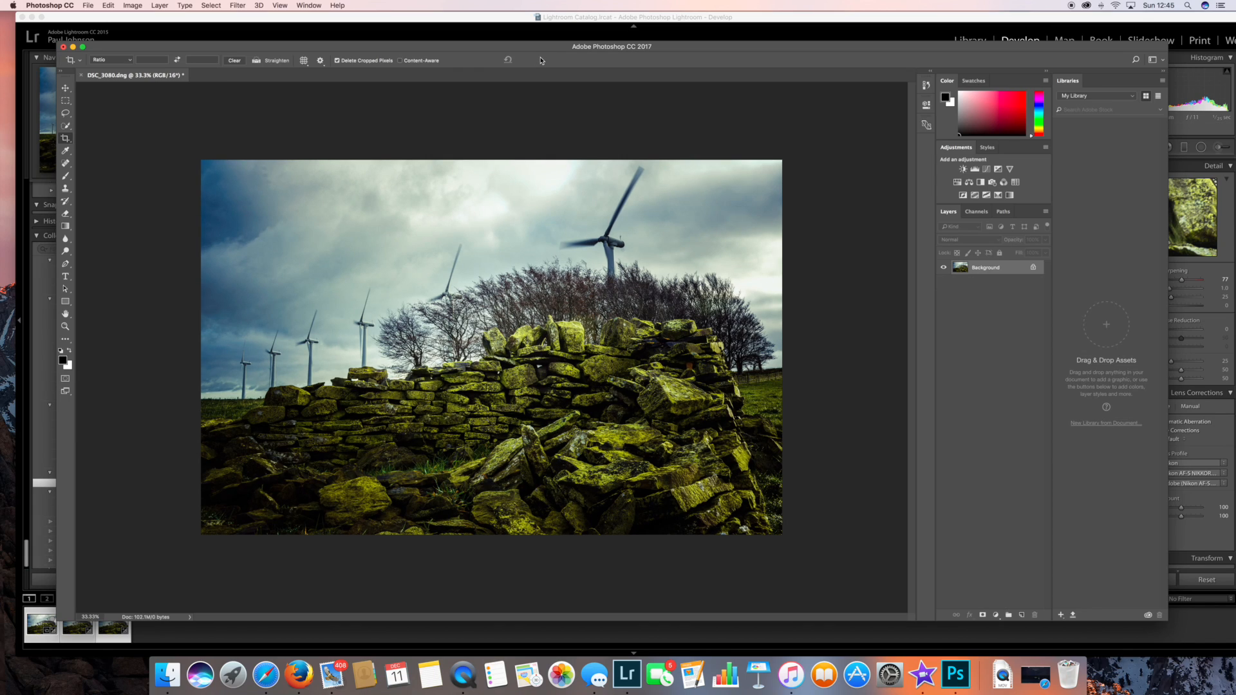